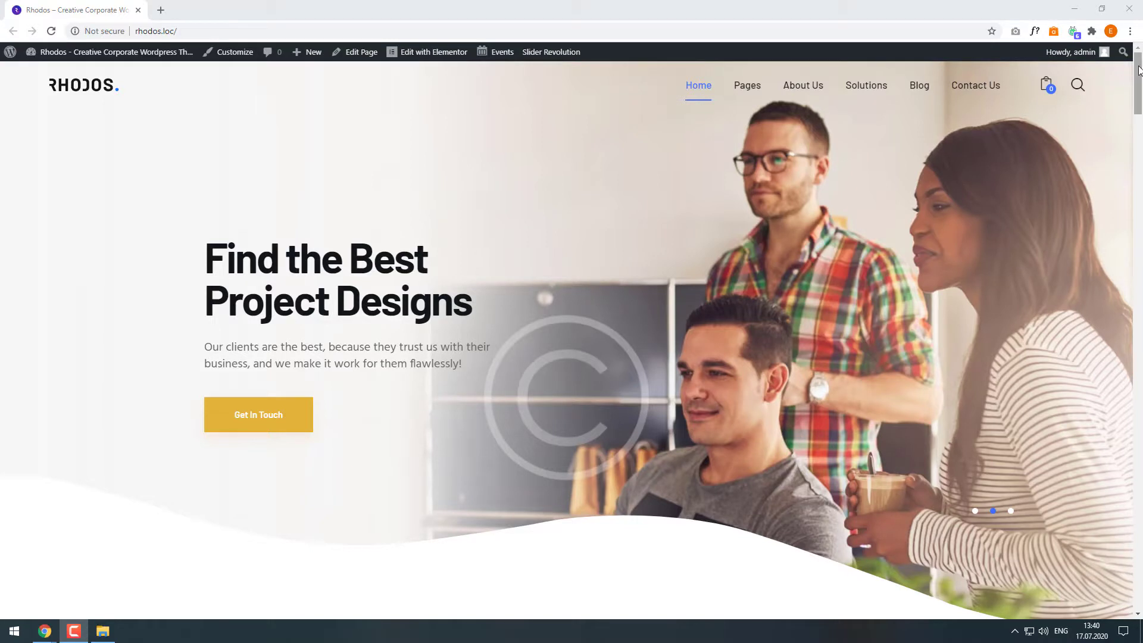
# - Scroll the homepage back up to the hero slider, then switch to the Customizer tab
pyautogui.moveTo(1139, 71); pyautogui.dragTo(1139, 330)
pyautogui.click(1096, 590)
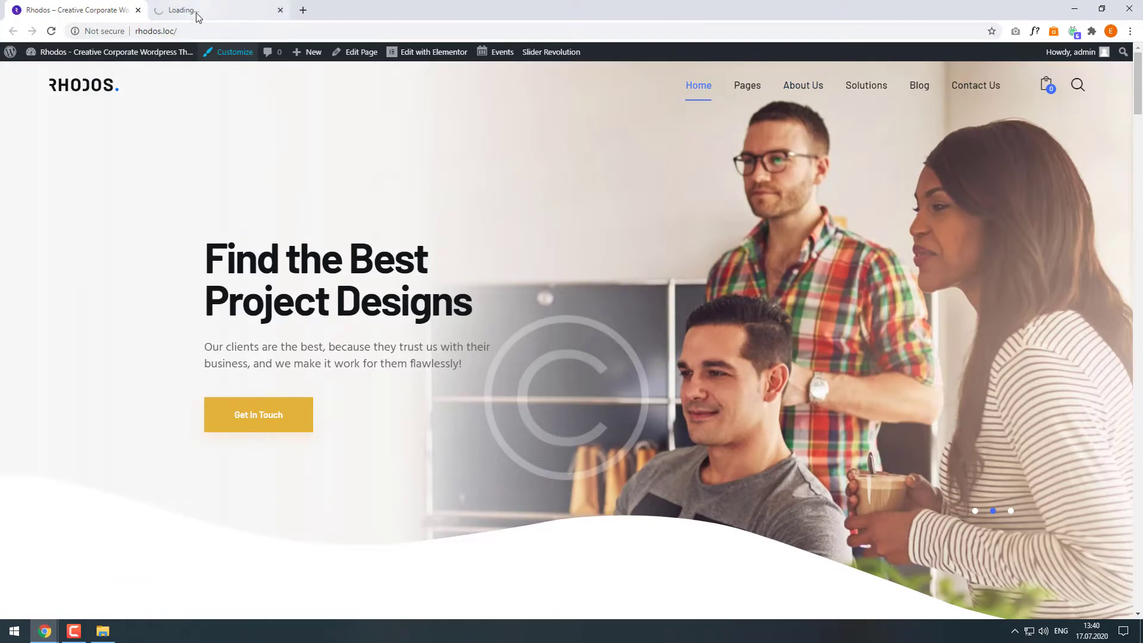
pyautogui.click(195, 10)
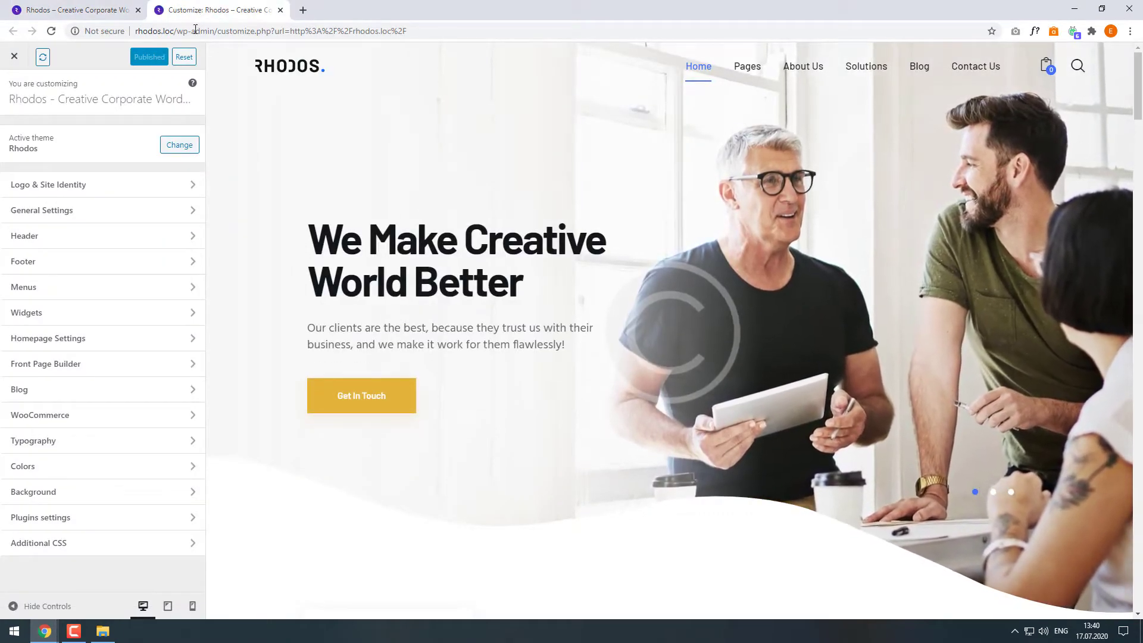
# - Open Colors and keep the Default scheme selected in the Color Scheme Editor
pyautogui.click(79, 466)
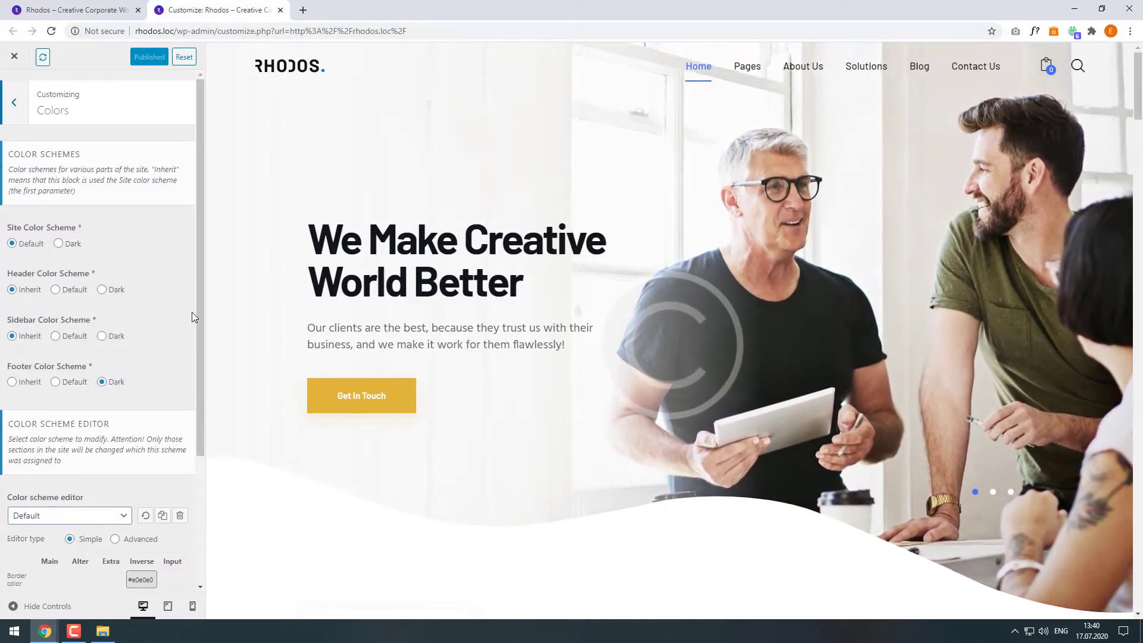
pyautogui.moveTo(202, 361); pyautogui.dragTo(202, 502)
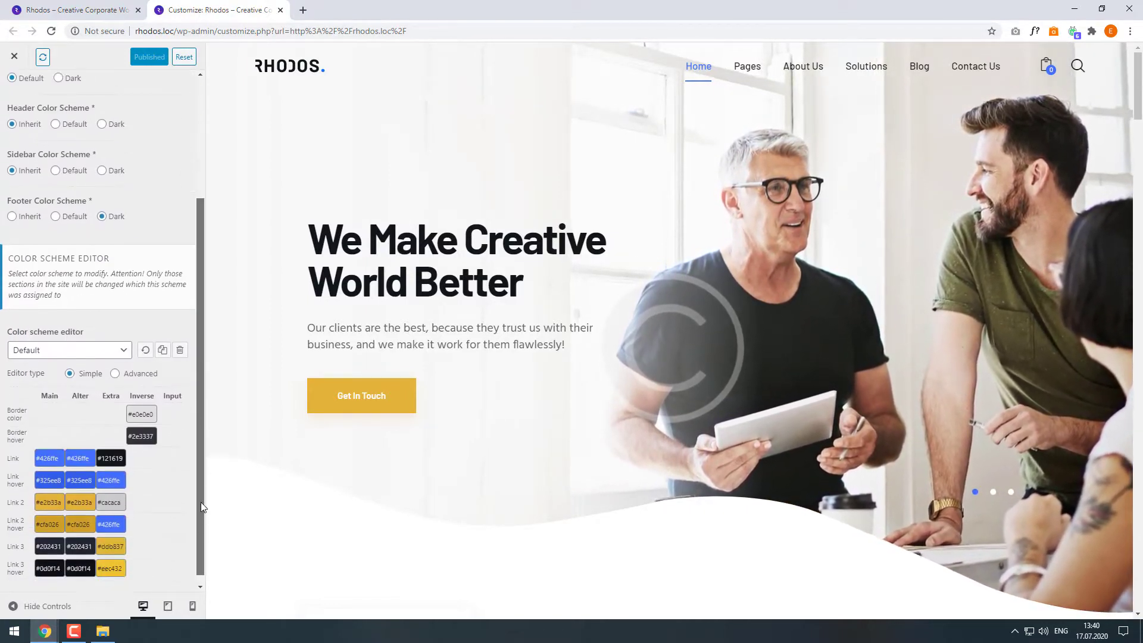
pyautogui.click(36, 342)
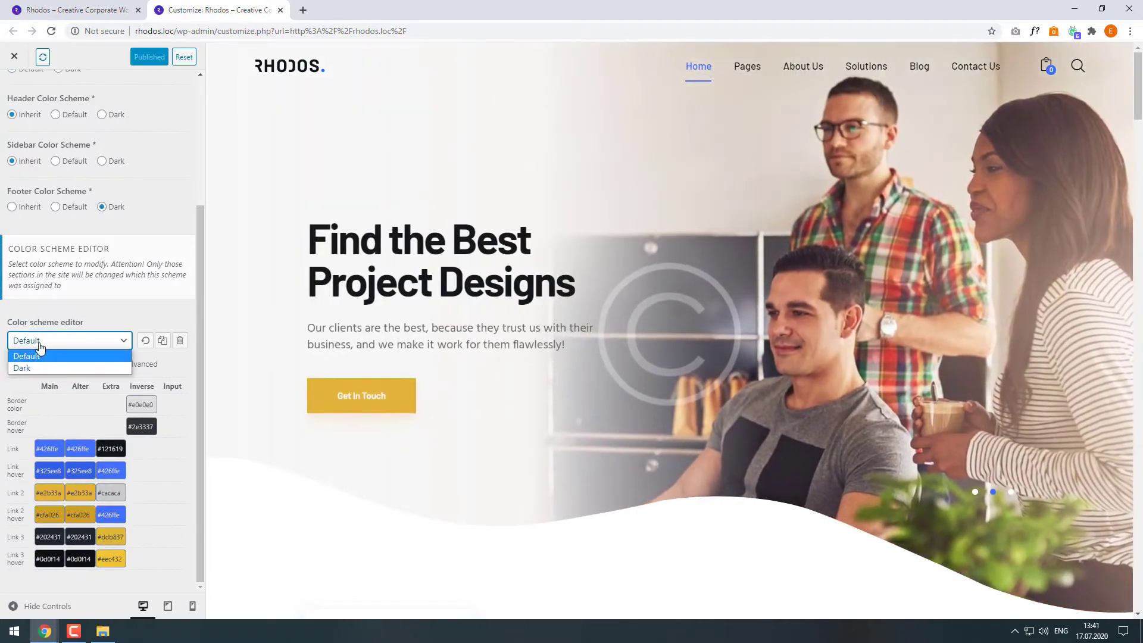
pyautogui.click(40, 348)
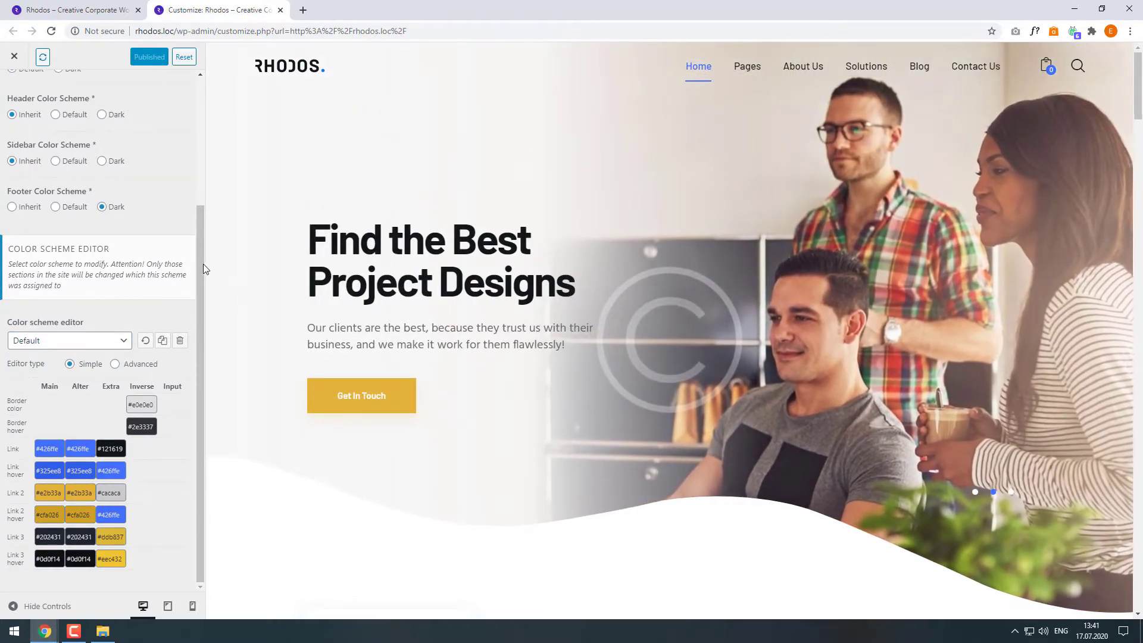
pyautogui.moveTo(202, 263); pyautogui.dragTo(203, 110)
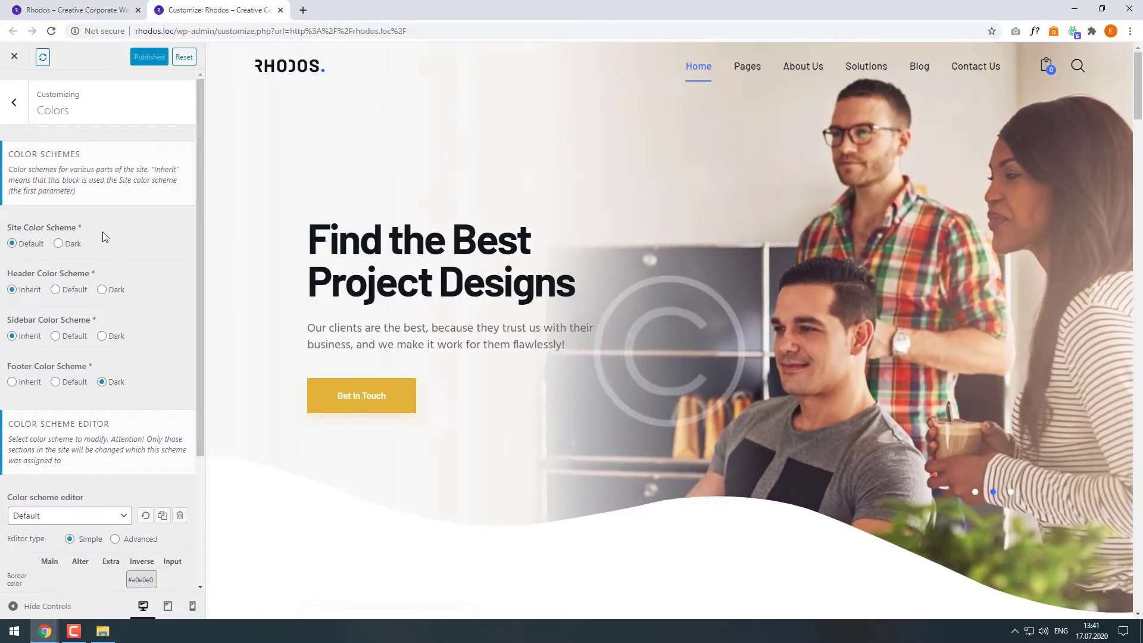
pyautogui.moveTo(197, 205); pyautogui.dragTo(203, 384)
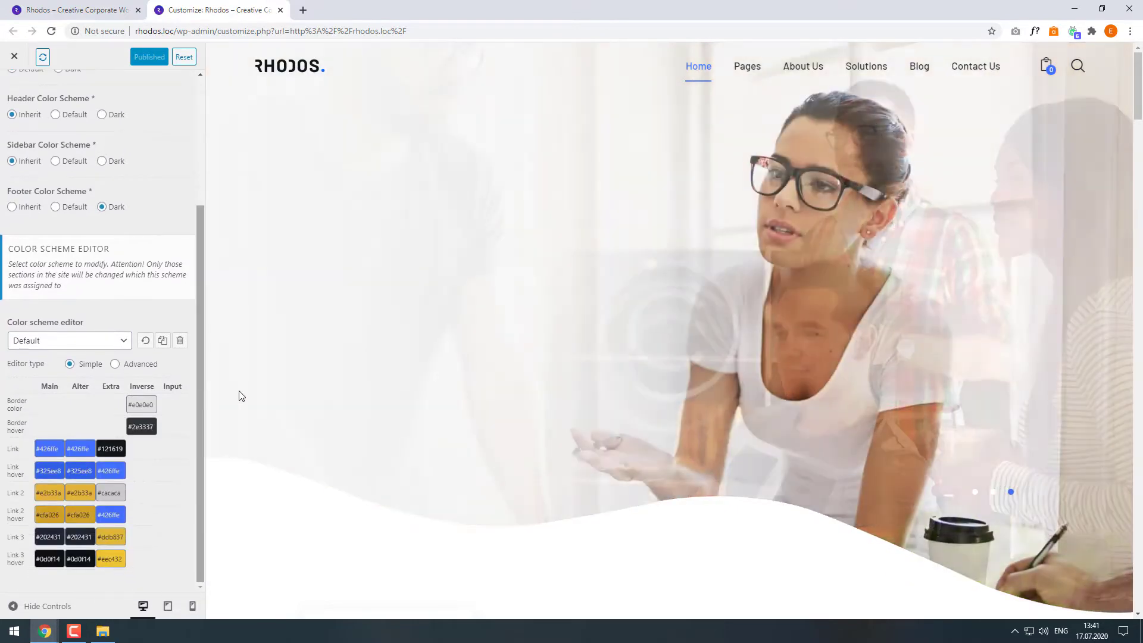
pyautogui.scroll(-4, 341, 402)
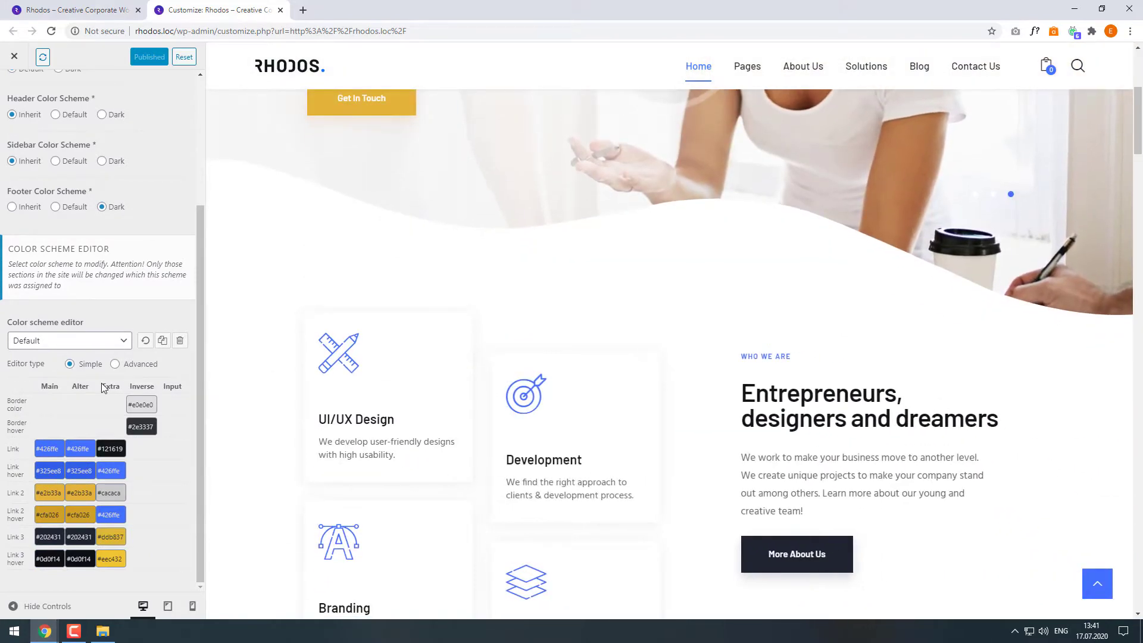
# - Set the Default scheme's main link colour to teal #48cba7 and copy the value
pyautogui.click(59, 449)
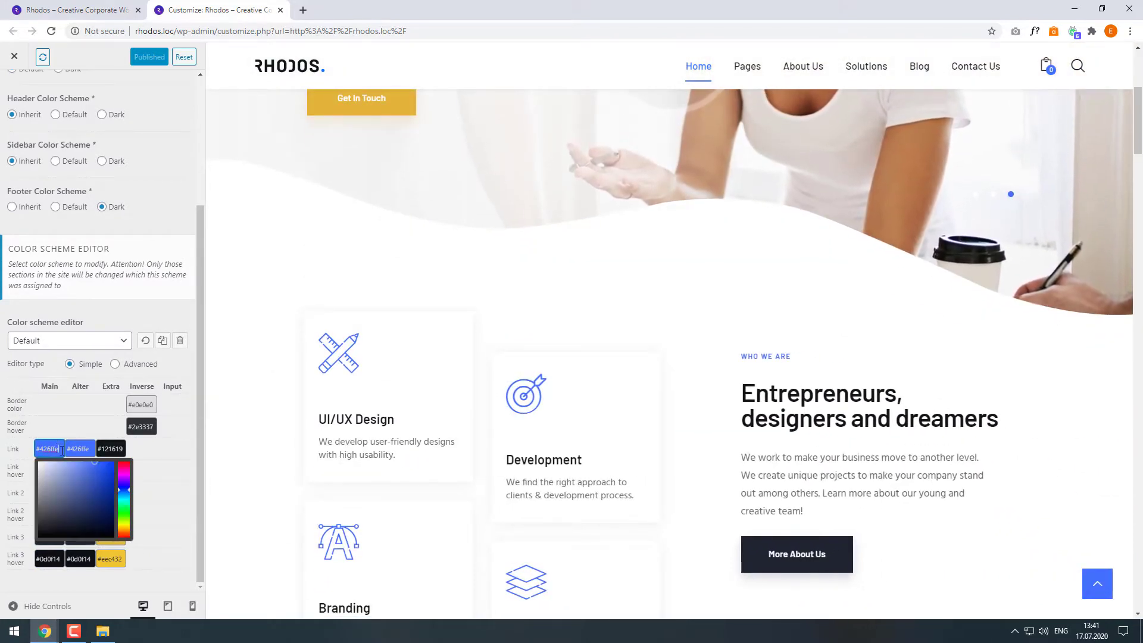
pyautogui.click(123, 495)
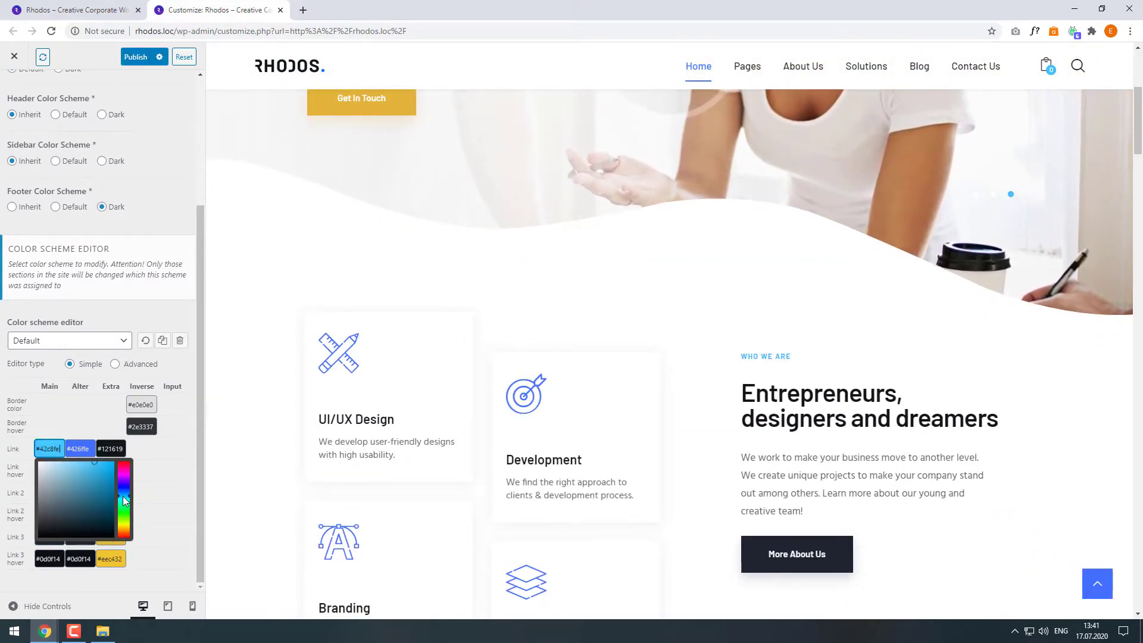
pyautogui.click(94, 477)
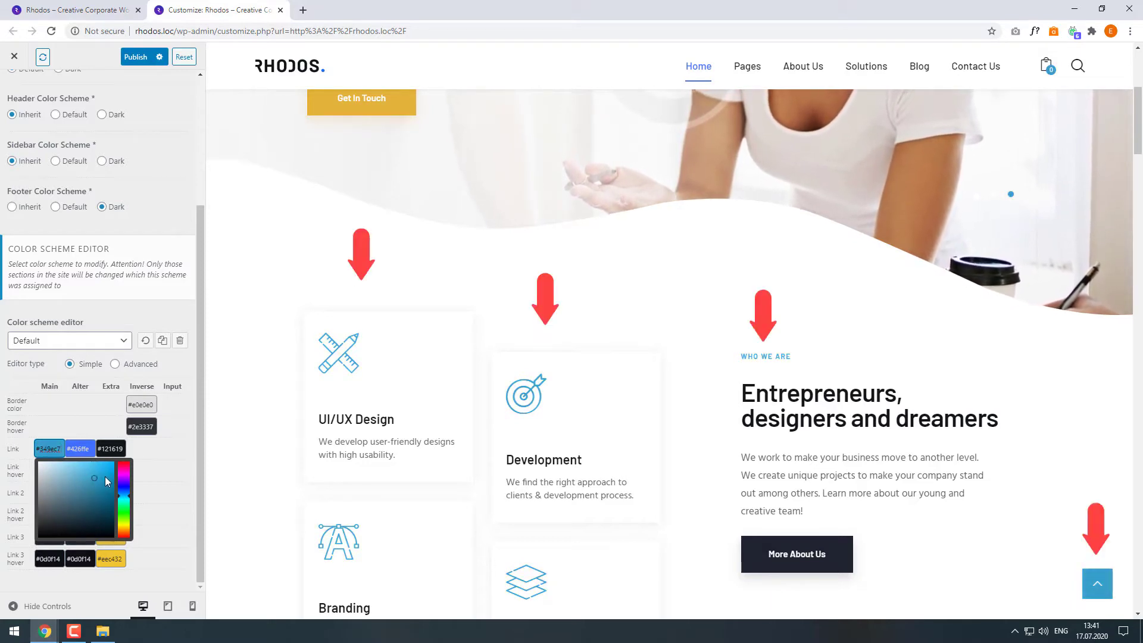
pyautogui.moveTo(124, 491); pyautogui.dragTo(126, 505)
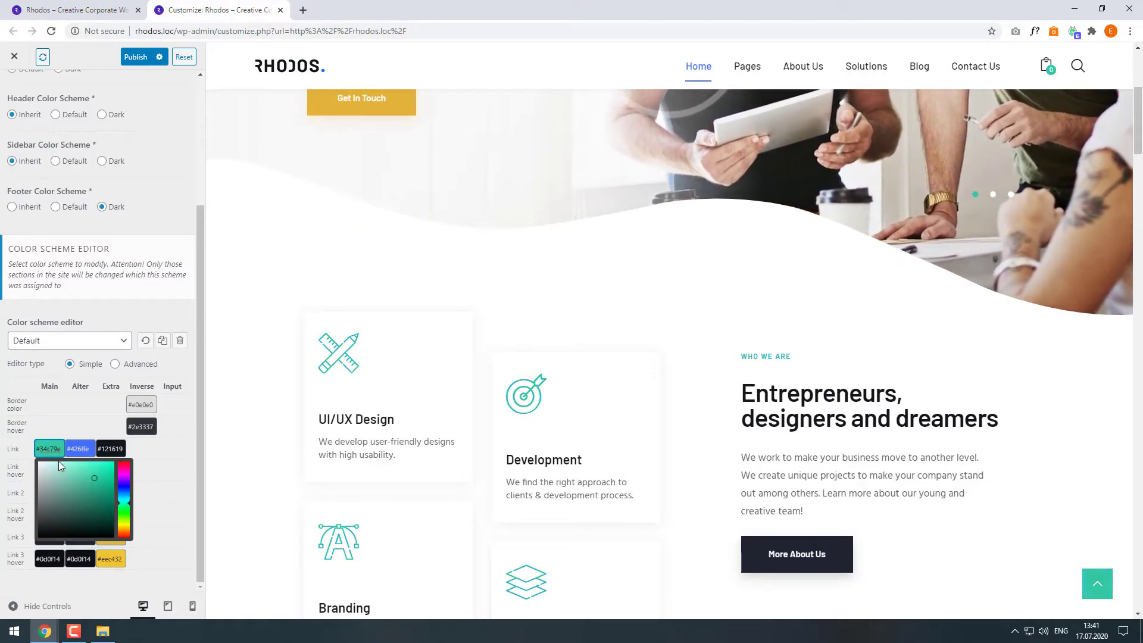
pyautogui.click(87, 477)
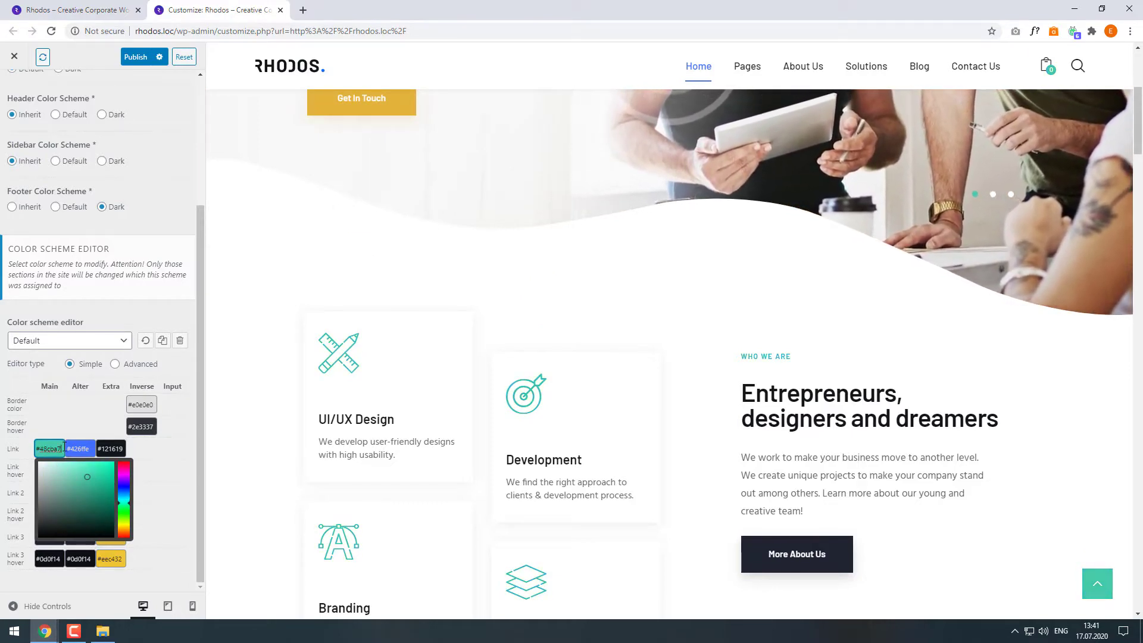
pyautogui.rightClick(41, 447)
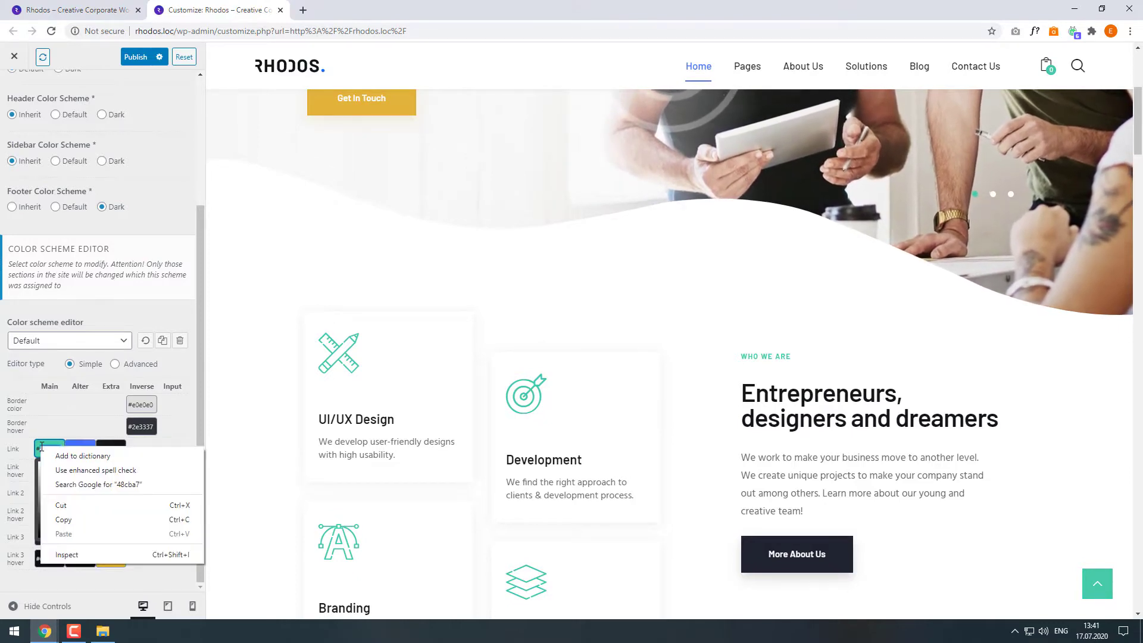
pyautogui.click(61, 517)
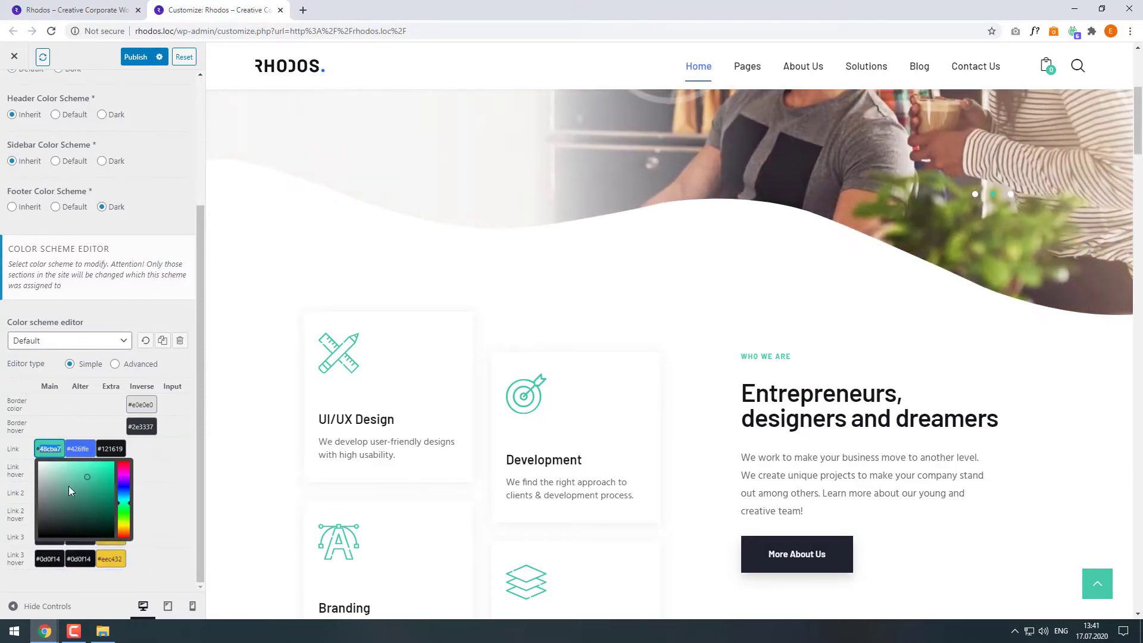
# - Paste #48cba7 into the Link Alter colour and close the picker
pyautogui.click(91, 450)
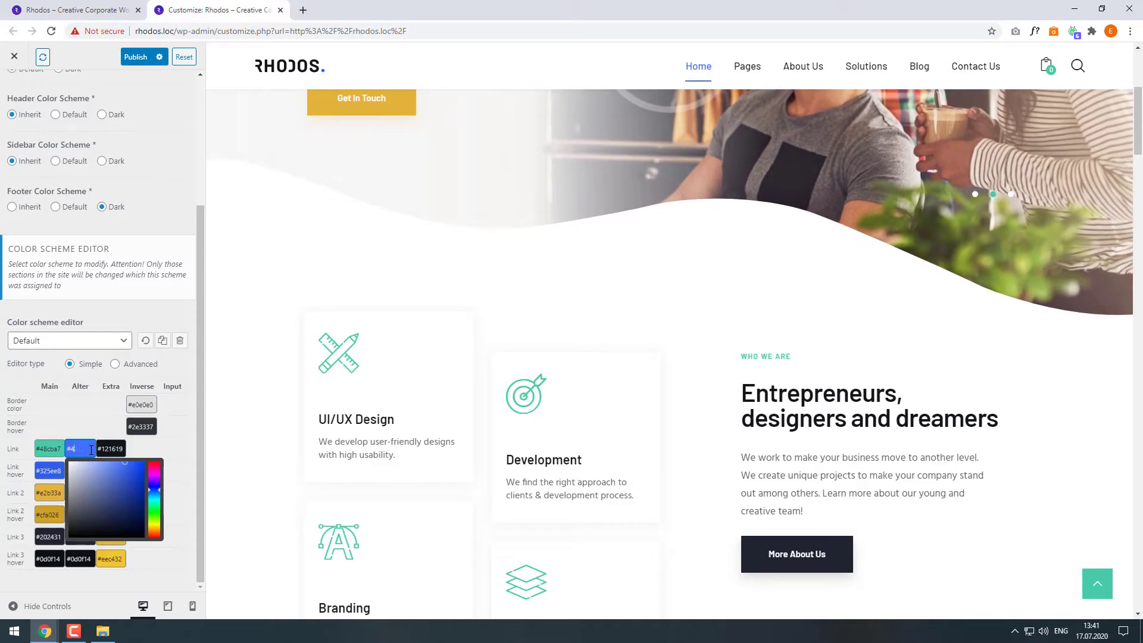
pyautogui.rightClick(91, 450)
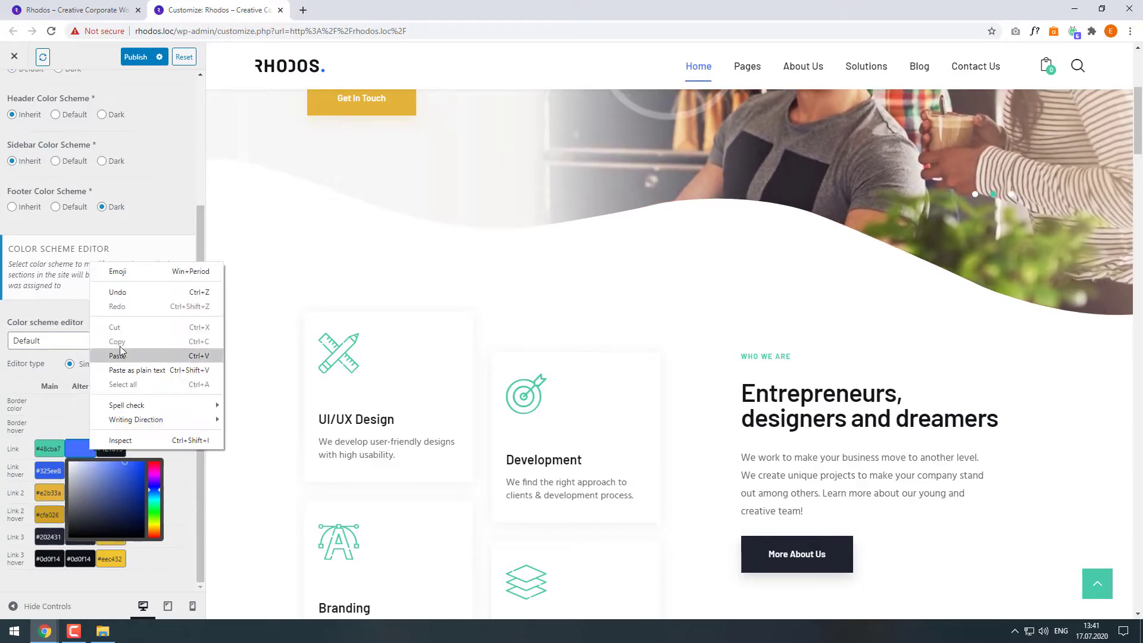
pyautogui.click(105, 357)
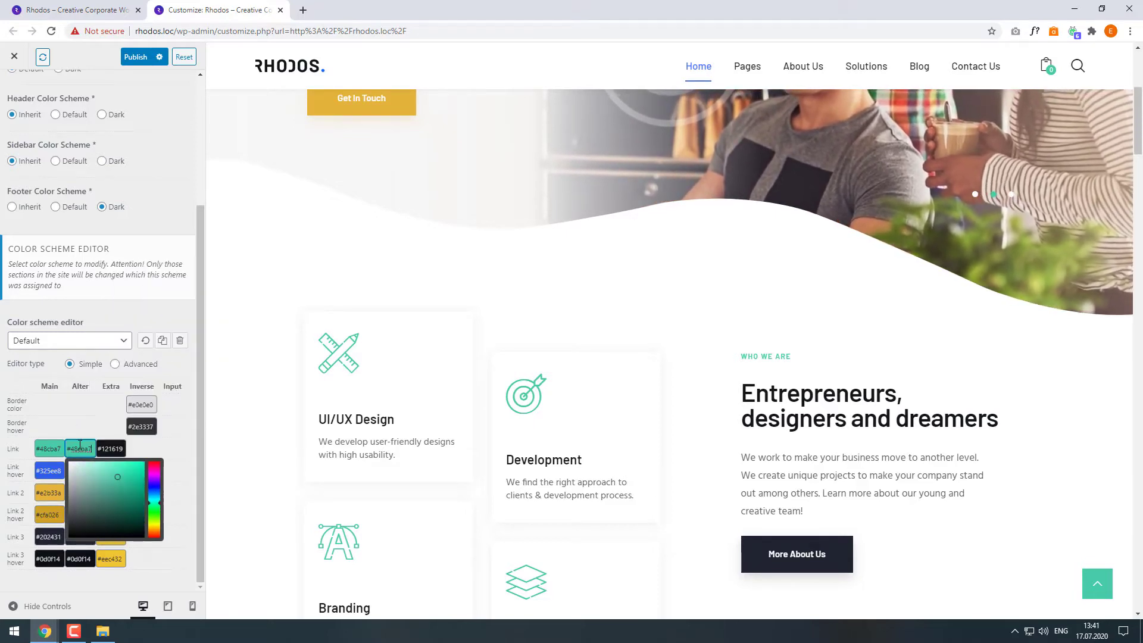
pyautogui.click(87, 423)
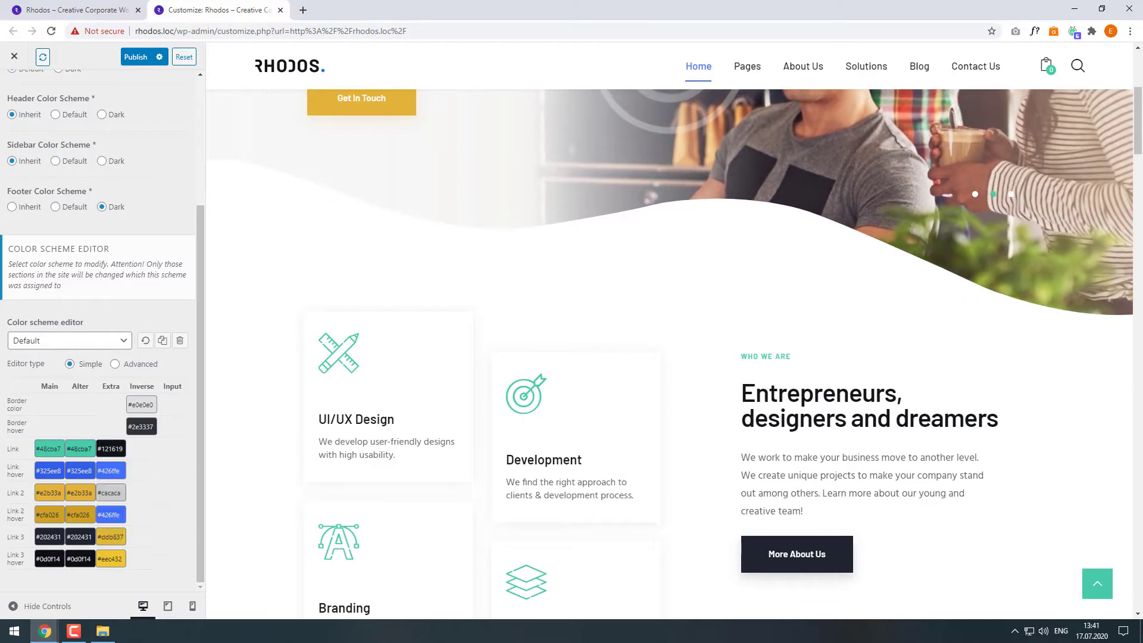
pyautogui.scroll(-10, 1140, 204)
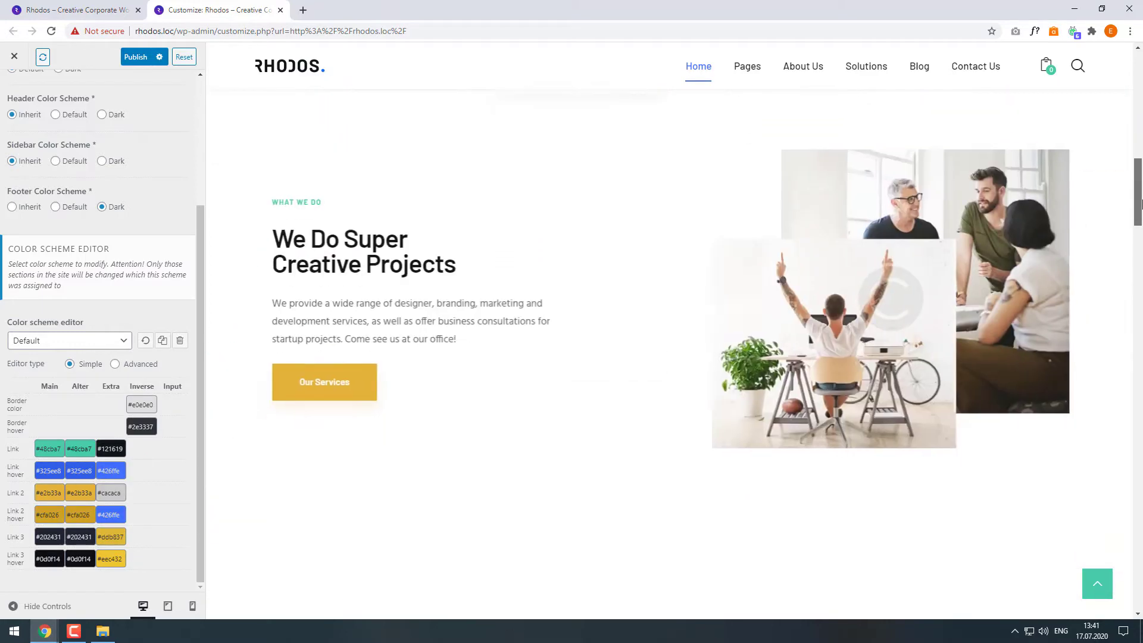
pyautogui.scroll(-5, 1140, 204)
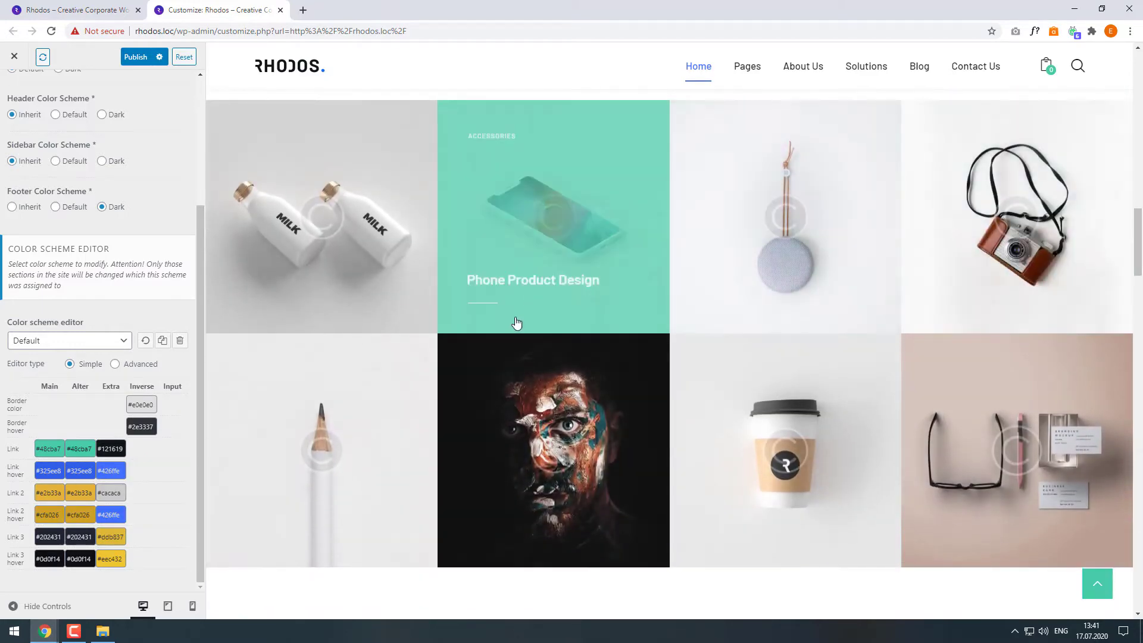
pyautogui.scroll(15, 770, 444)
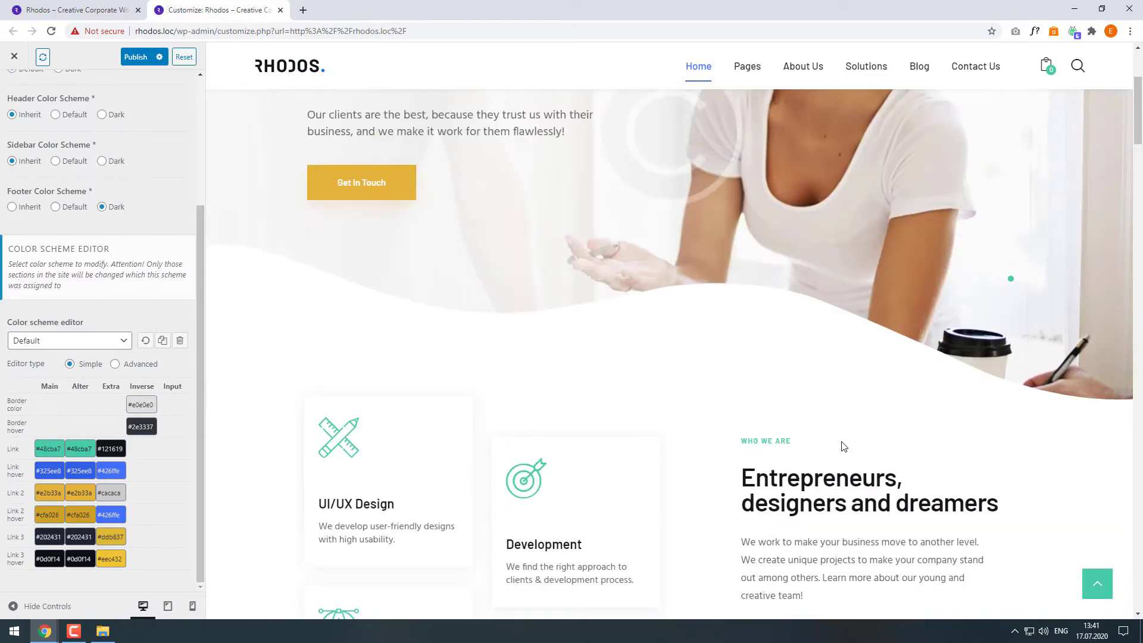
pyautogui.scroll(4, 842, 432)
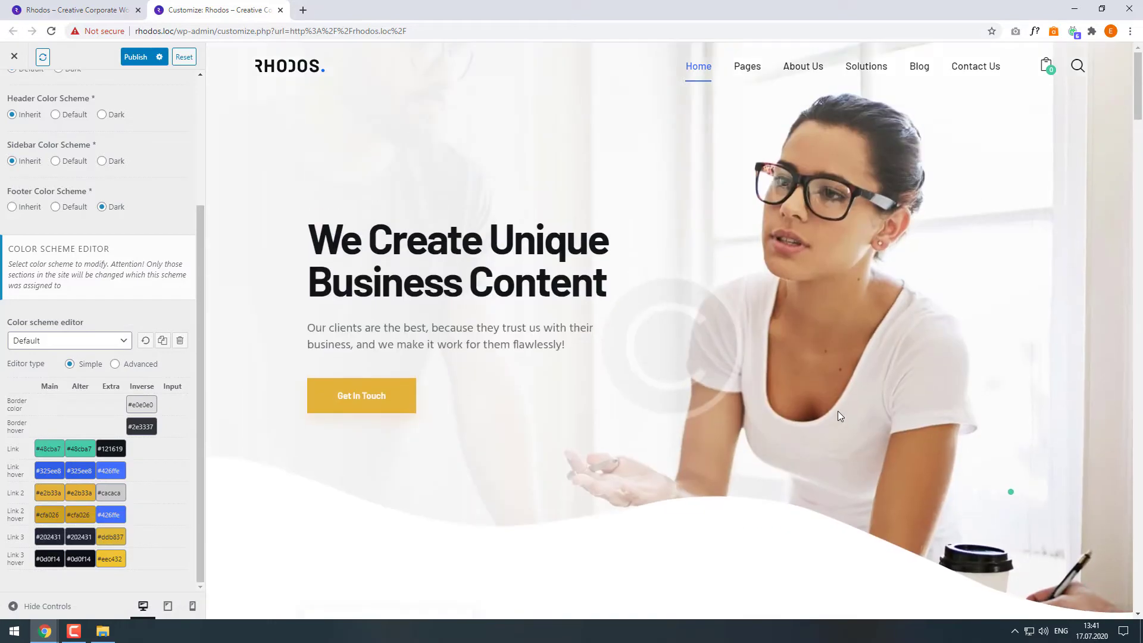
# - Replace the Inverse link hover colour with teal #48cba7
pyautogui.click(114, 471)
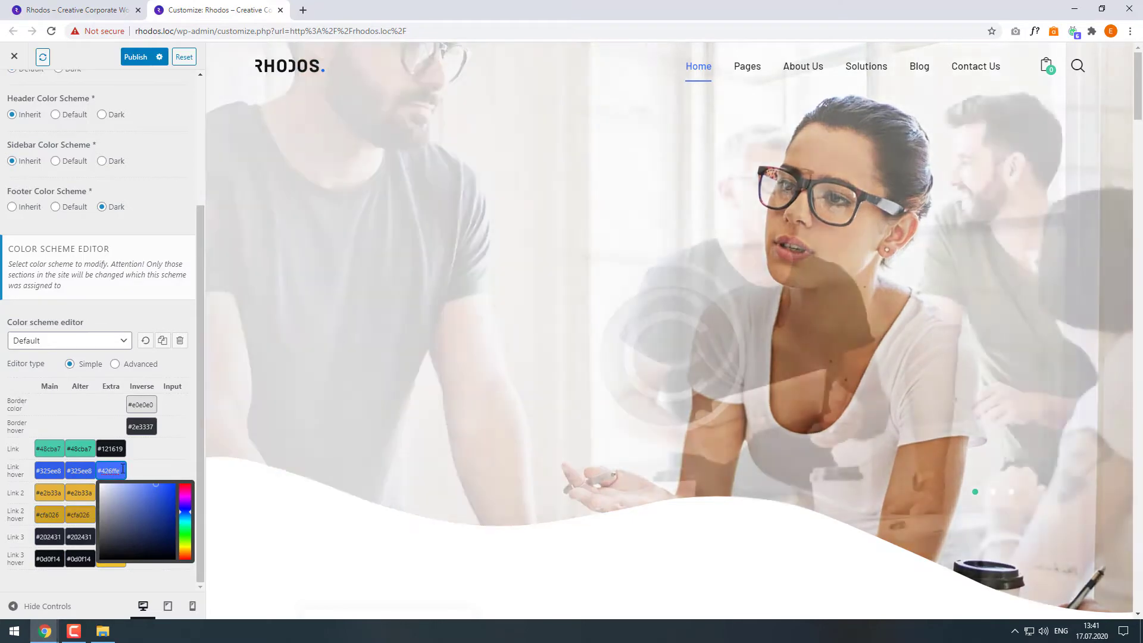
pyautogui.press('BackSpace')
pyautogui.press('BackSpace')
pyautogui.press('BackSpace')
pyautogui.press('BackSpace')
pyautogui.press('BackSpace')
pyautogui.press('BackSpace')
pyautogui.press('BackSpace')
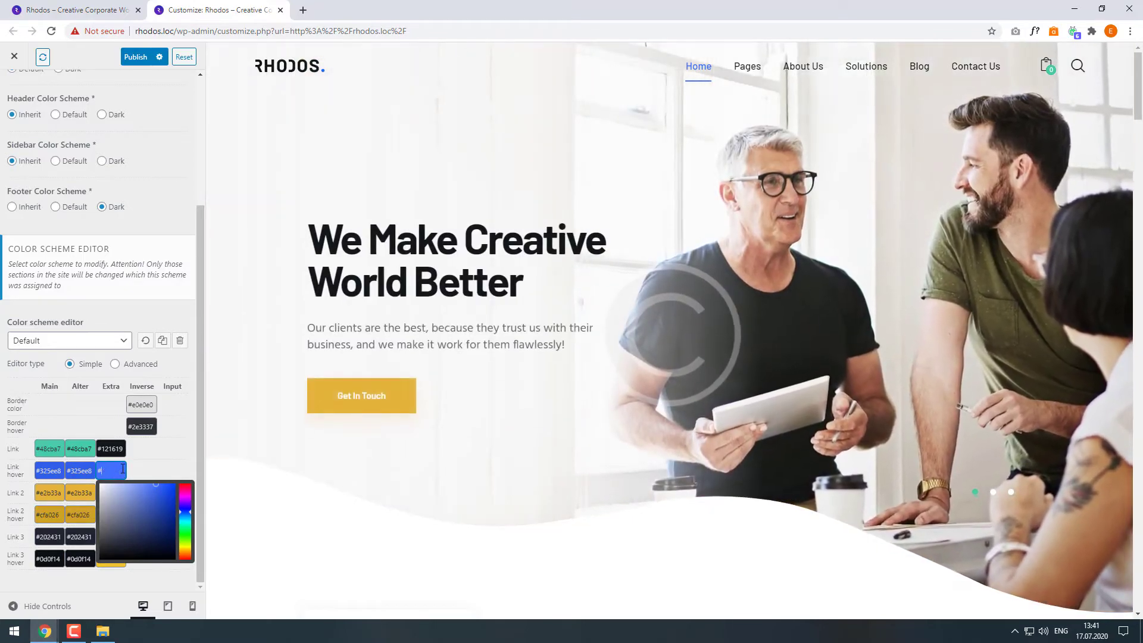
pyautogui.rightClick(114, 473)
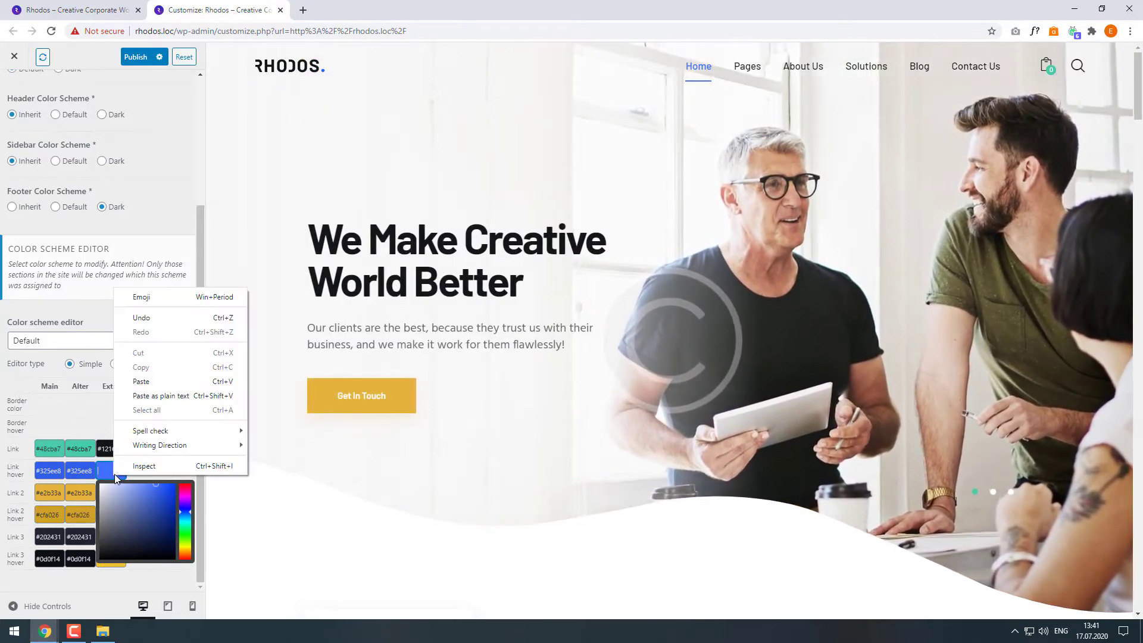
pyautogui.click(138, 381)
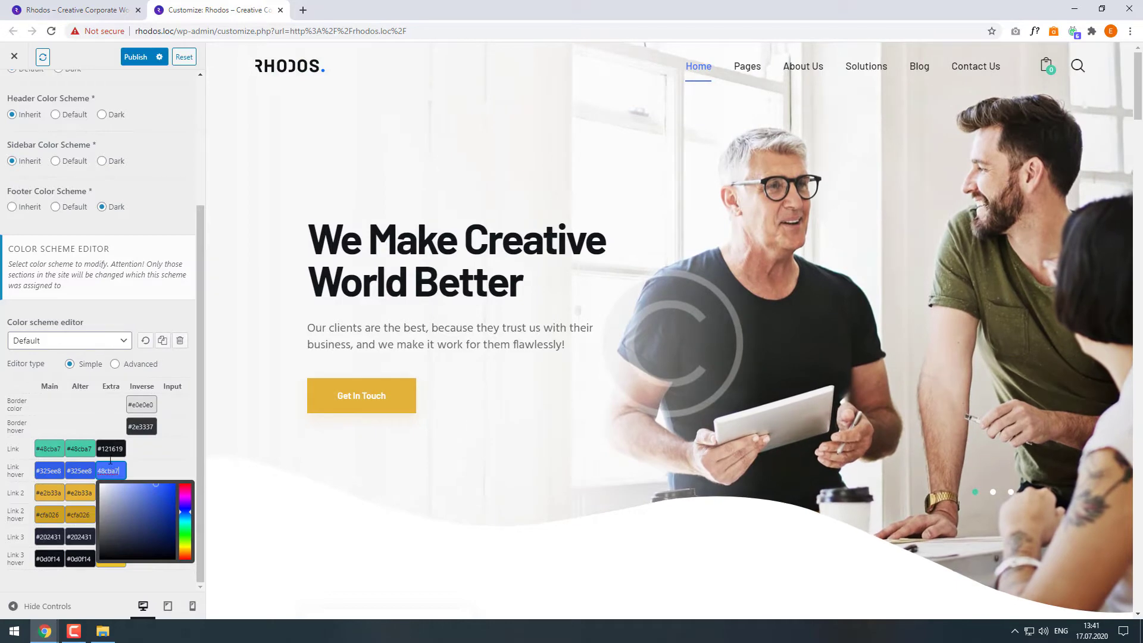
pyautogui.click(175, 457)
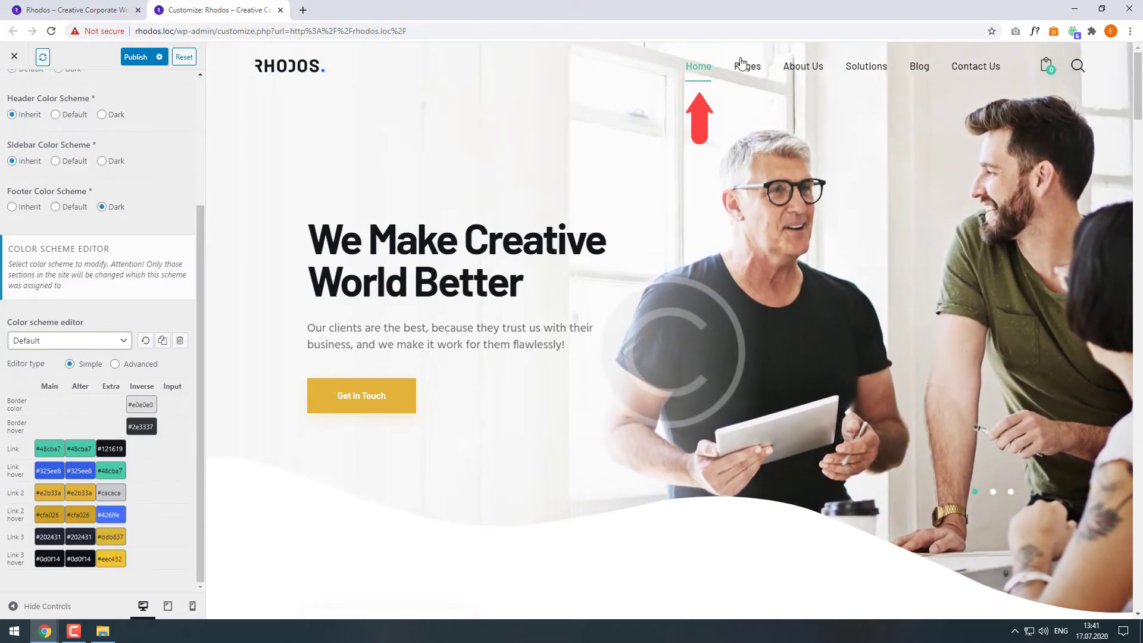
# - Publish the Customizer colour changes and go to the live site tab
pyautogui.moveTo(806, 69)
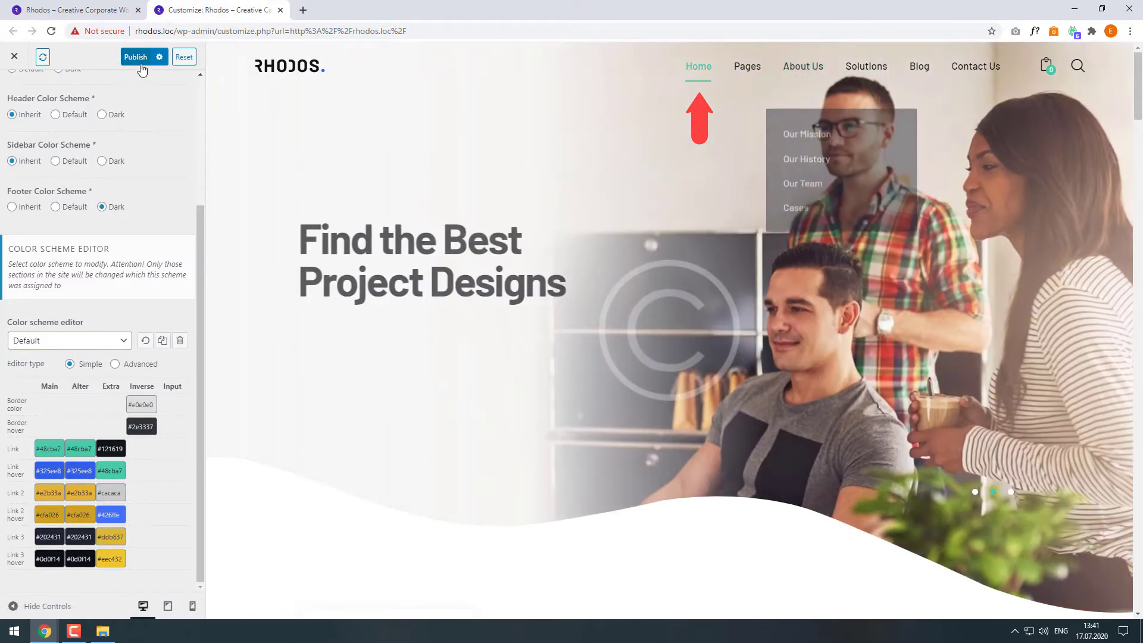
pyautogui.click(136, 57)
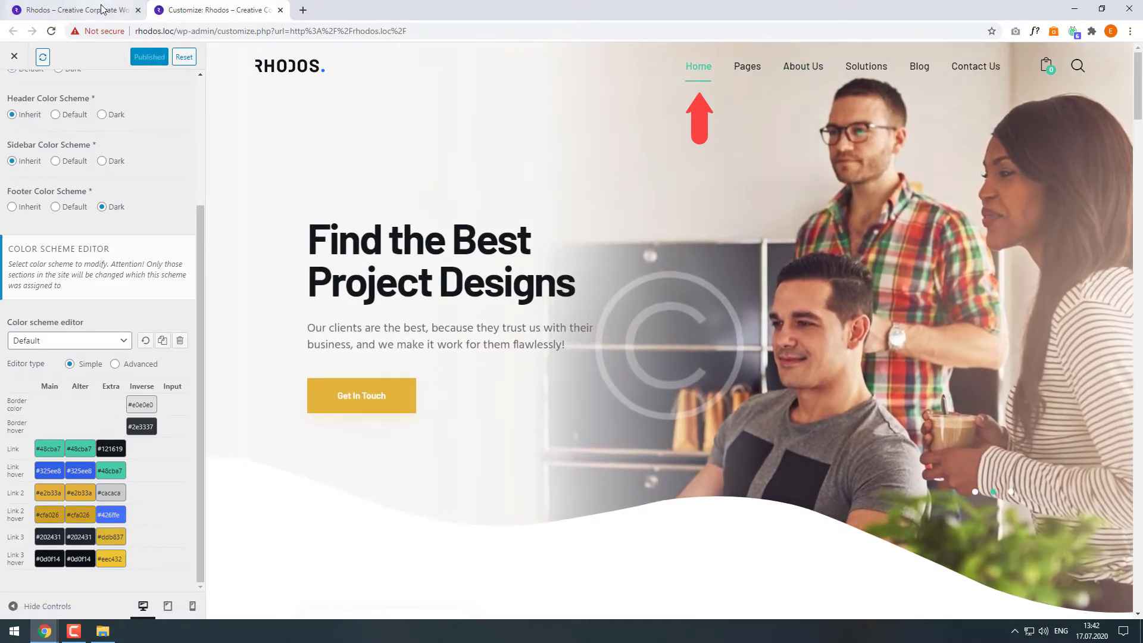
pyautogui.click(101, 9)
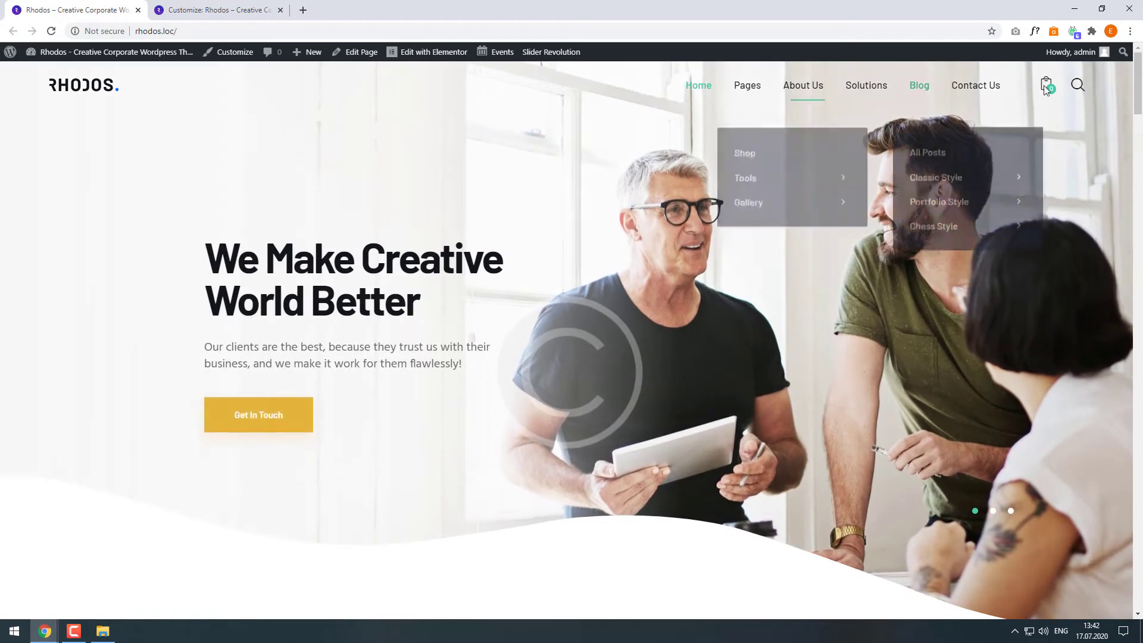
# - Scroll the live homepage down to the newsletter band and footer, then return to the Customizer
pyautogui.moveTo(1140, 77); pyautogui.dragTo(1141, 169)
pyautogui.scroll(-10, 843, 296)
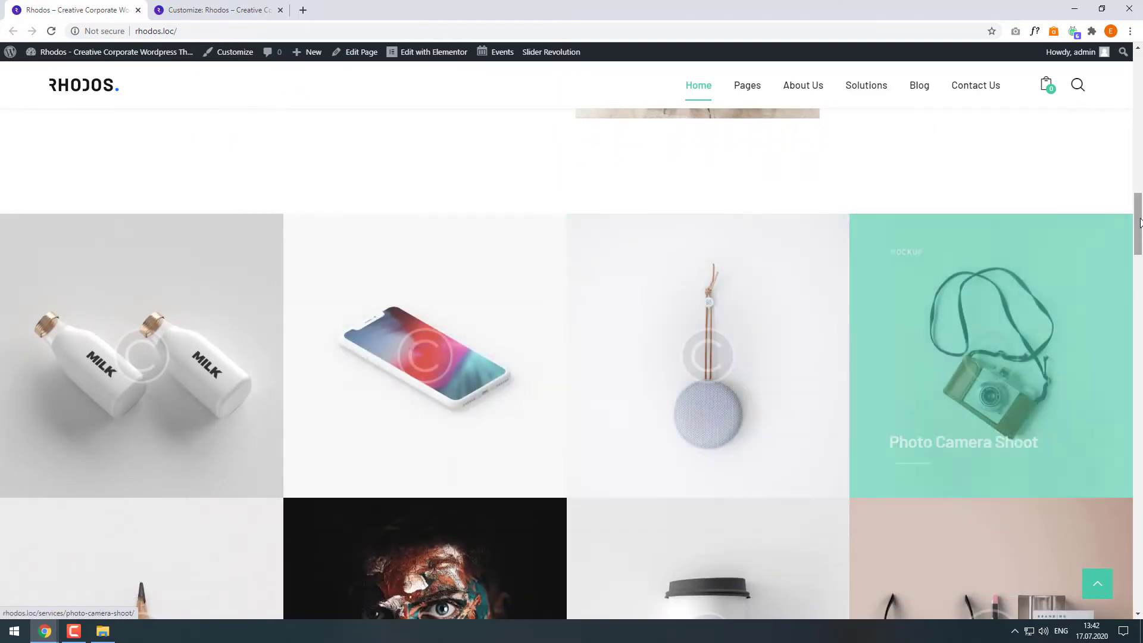
pyautogui.moveTo(1138, 238); pyautogui.dragTo(1134, 559)
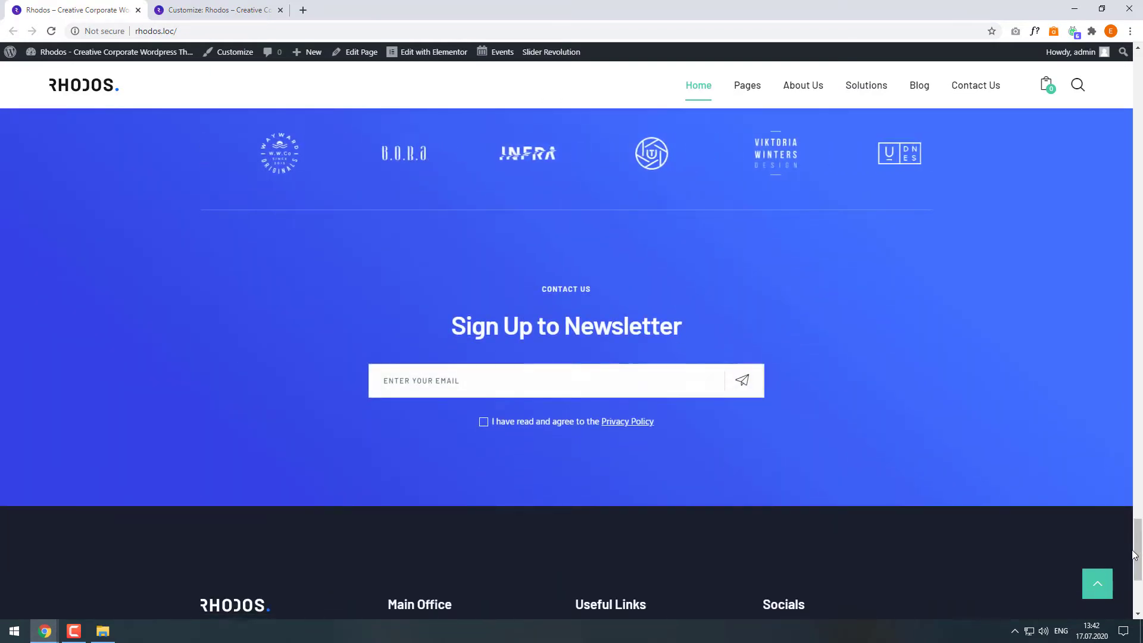
pyautogui.click(217, 9)
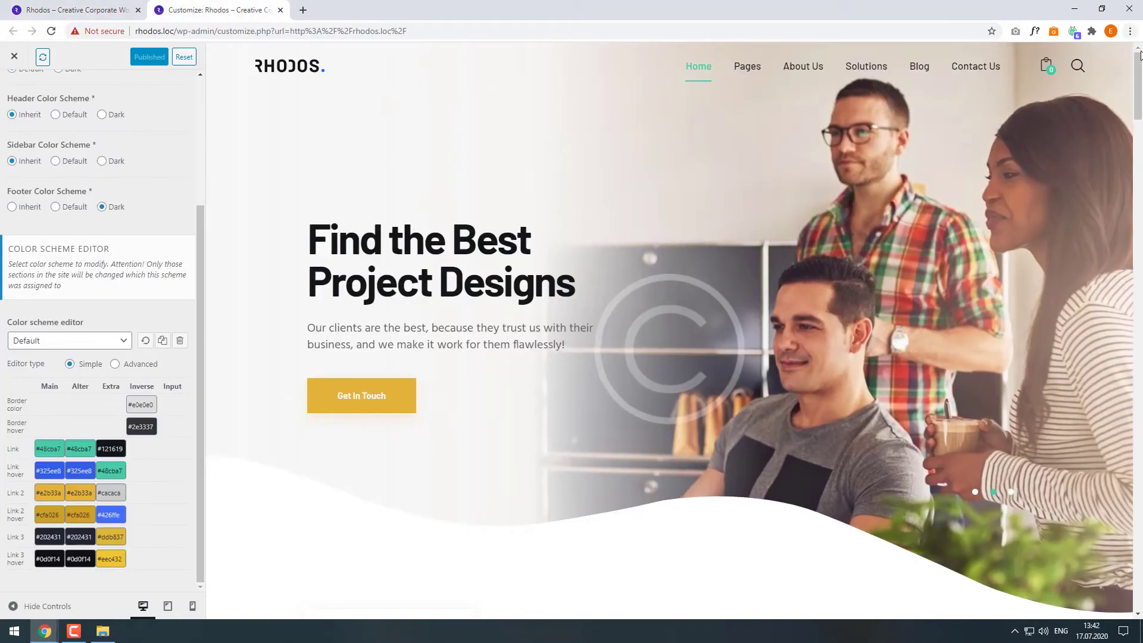
# - Switch the Color Scheme Editor to the Dark scheme and show its advanced colours
pyautogui.click(1136, 203)
pyautogui.moveTo(1136, 203); pyautogui.dragTo(1138, 533)
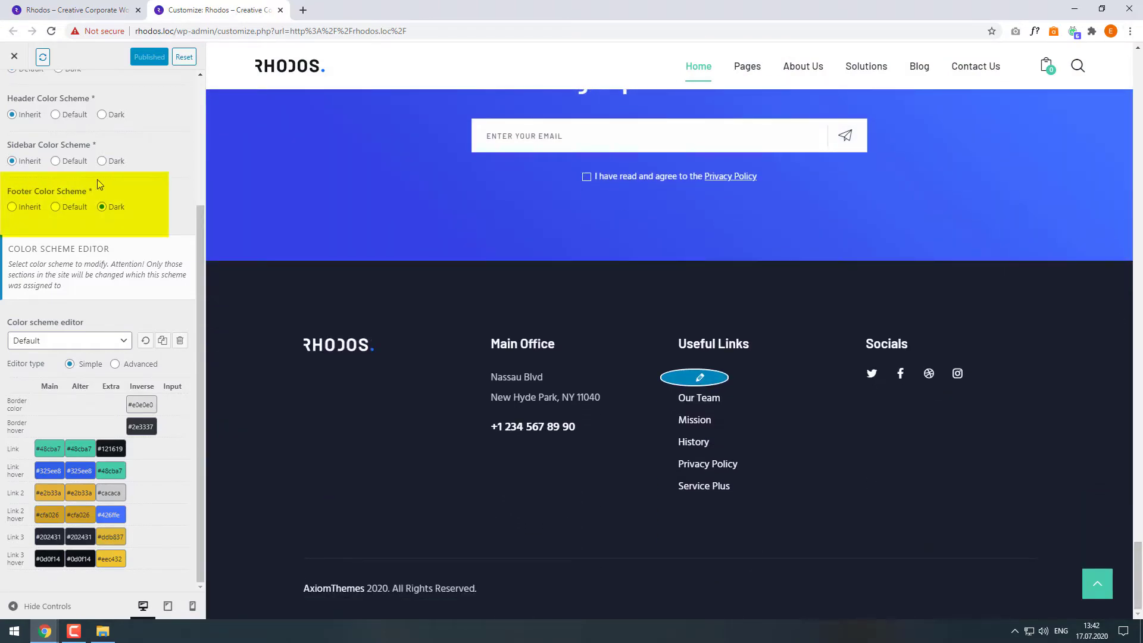
pyautogui.click(34, 340)
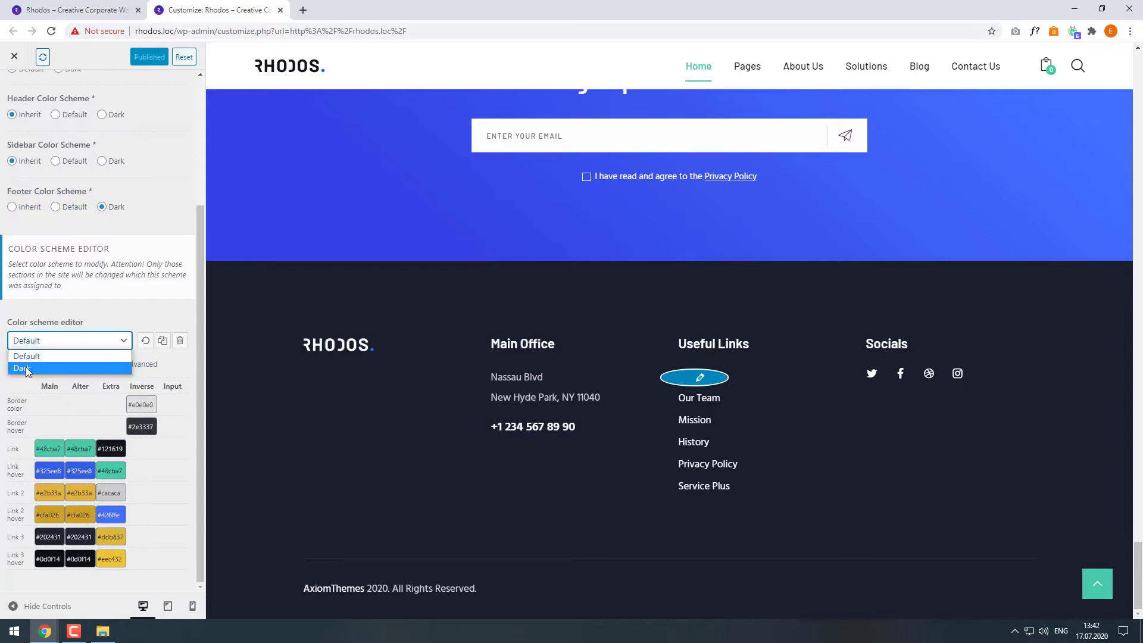
pyautogui.click(29, 370)
pyautogui.click(143, 364)
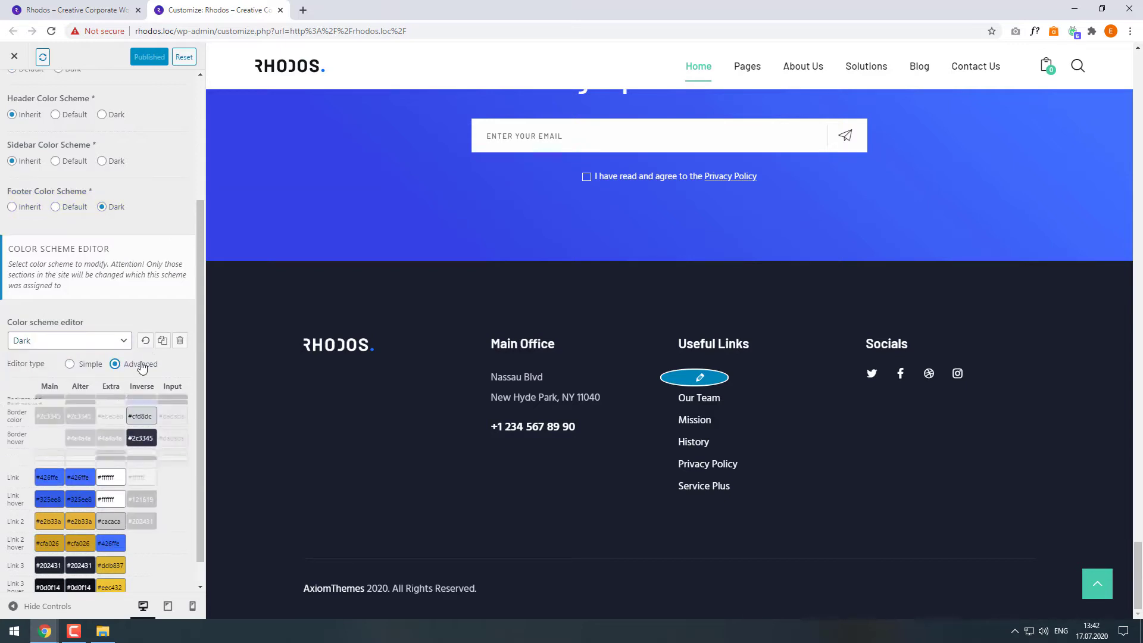
pyautogui.scroll(-2, 146, 156)
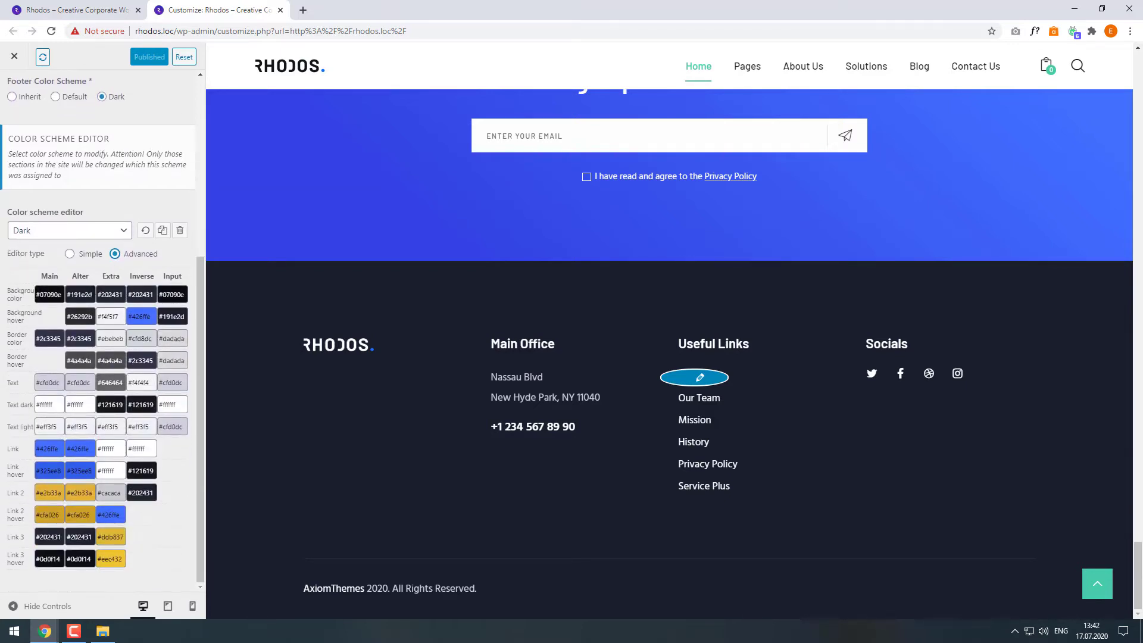
# - Set the Dark scheme's alternate background colour to purple #4a143c
pyautogui.click(91, 294)
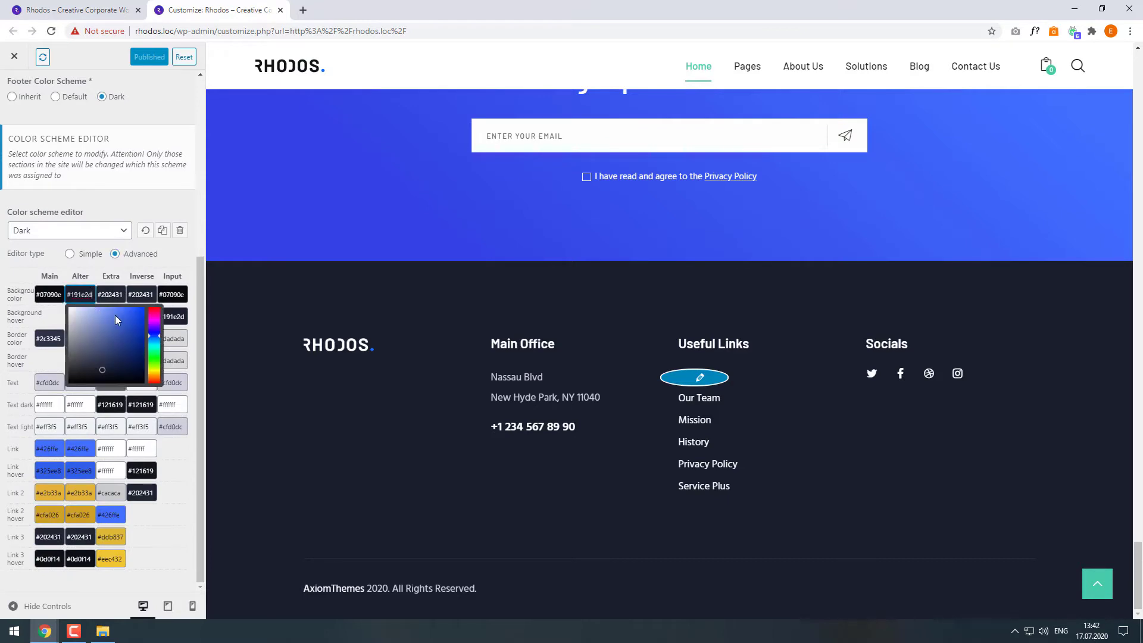
pyautogui.click(159, 321)
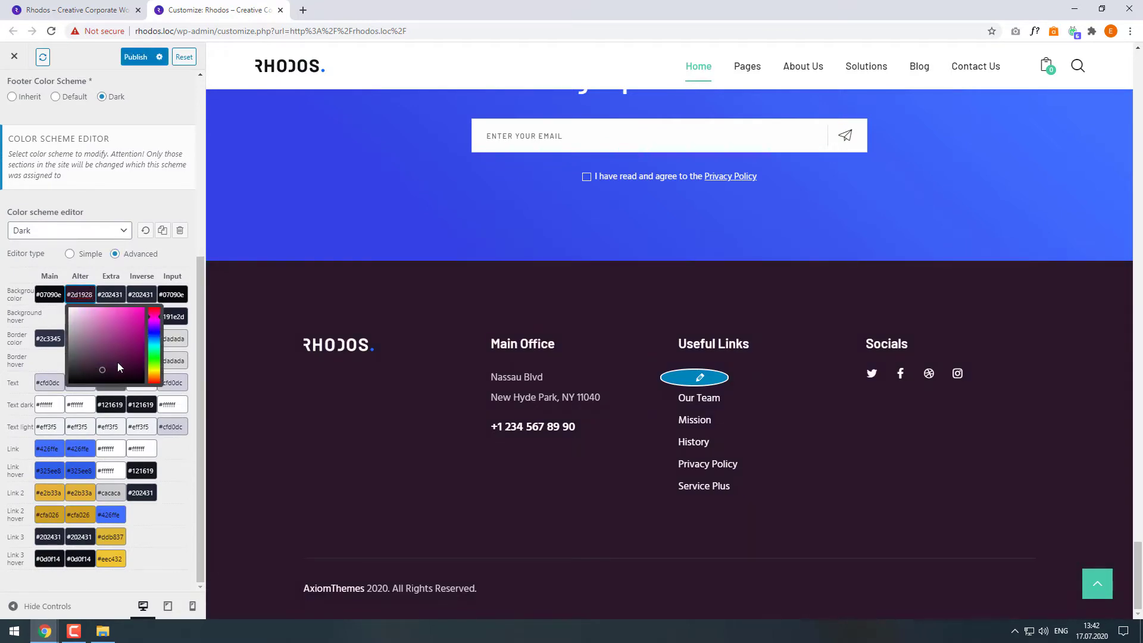
pyautogui.click(118, 363)
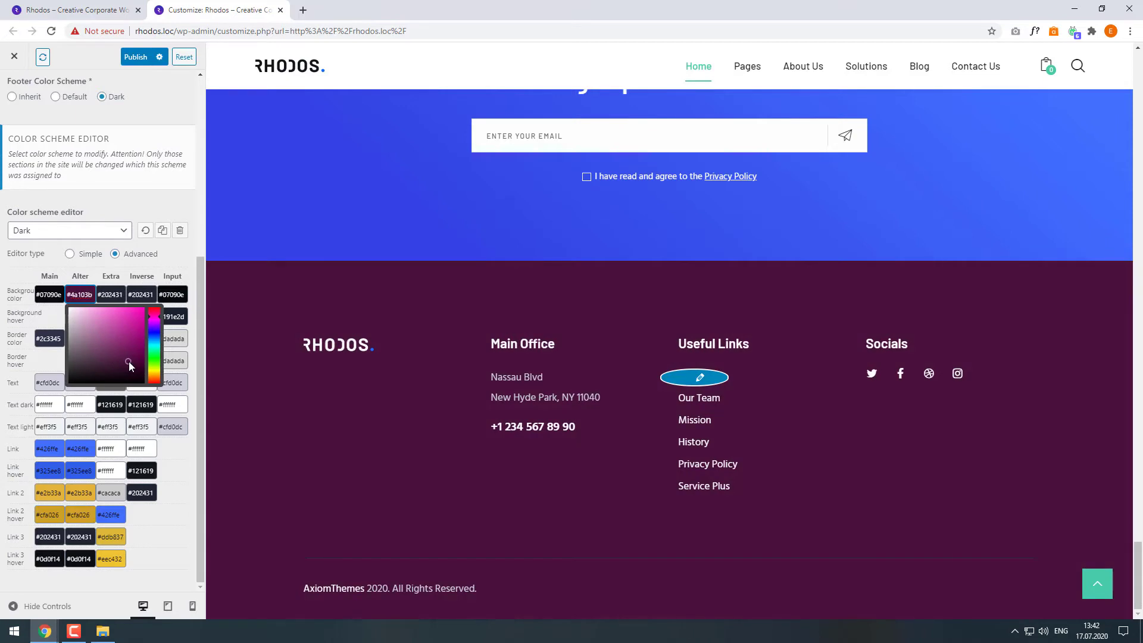
pyautogui.click(171, 477)
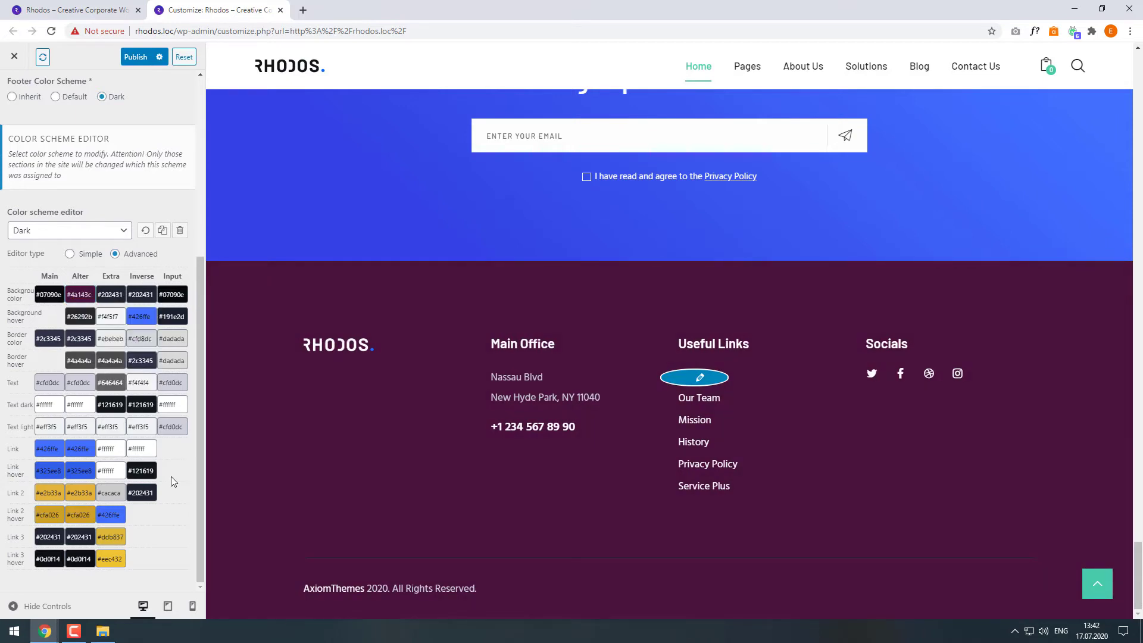
pyautogui.scroll(3, 425, 441)
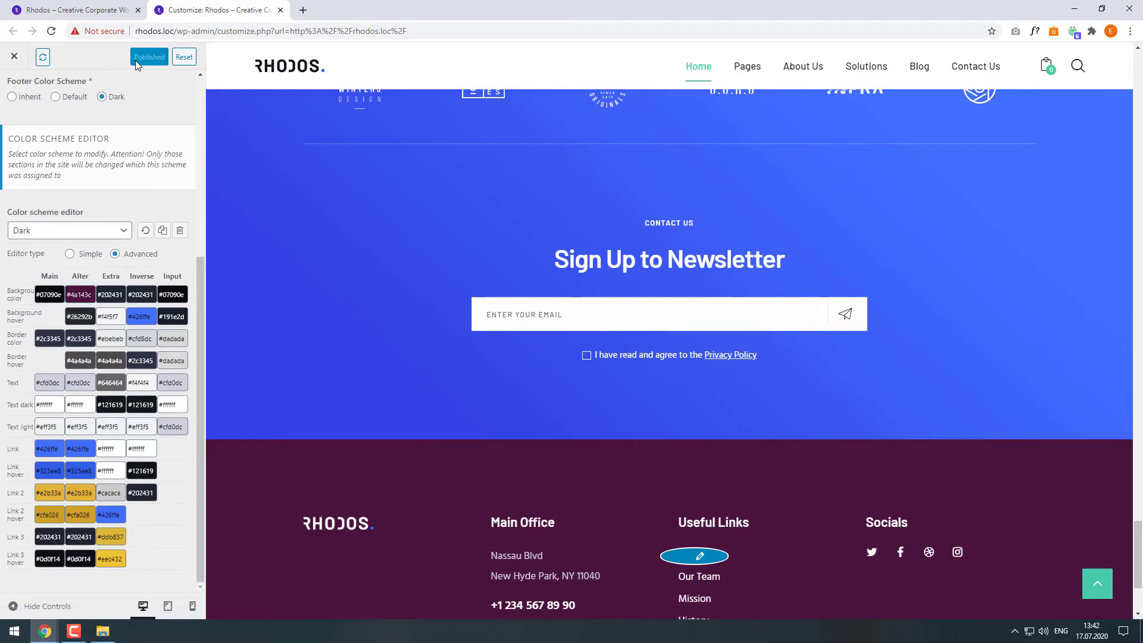
# - Set the Default scheme's Link 2 main colour to darker gold #86671a and publish
pyautogui.moveTo(1137, 539); pyautogui.dragTo(1139, 170)
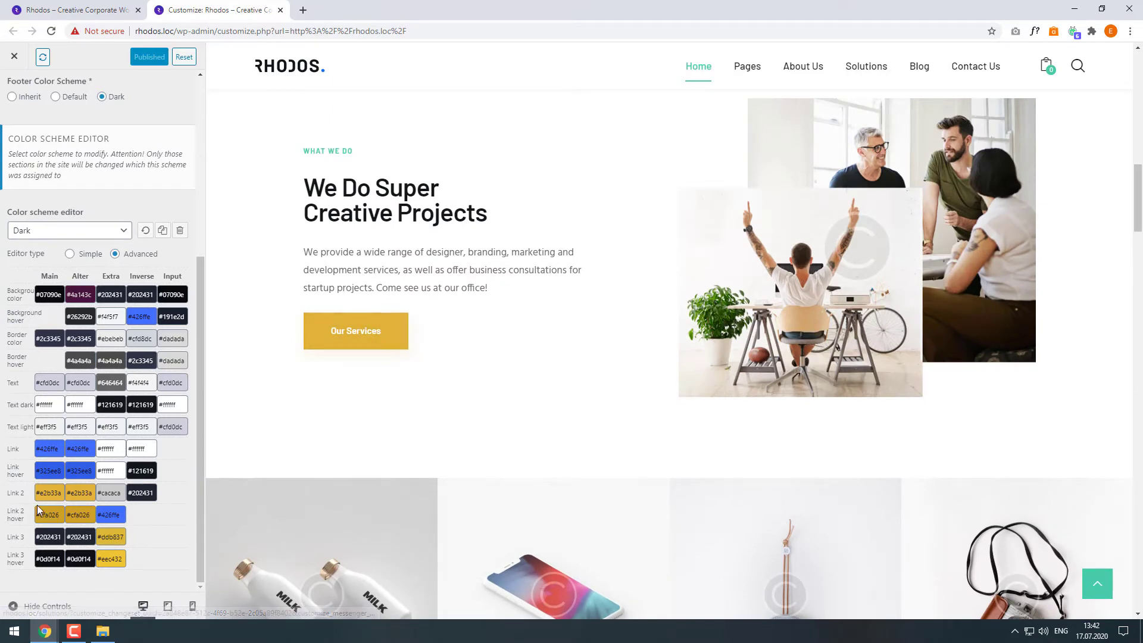
pyautogui.click(57, 232)
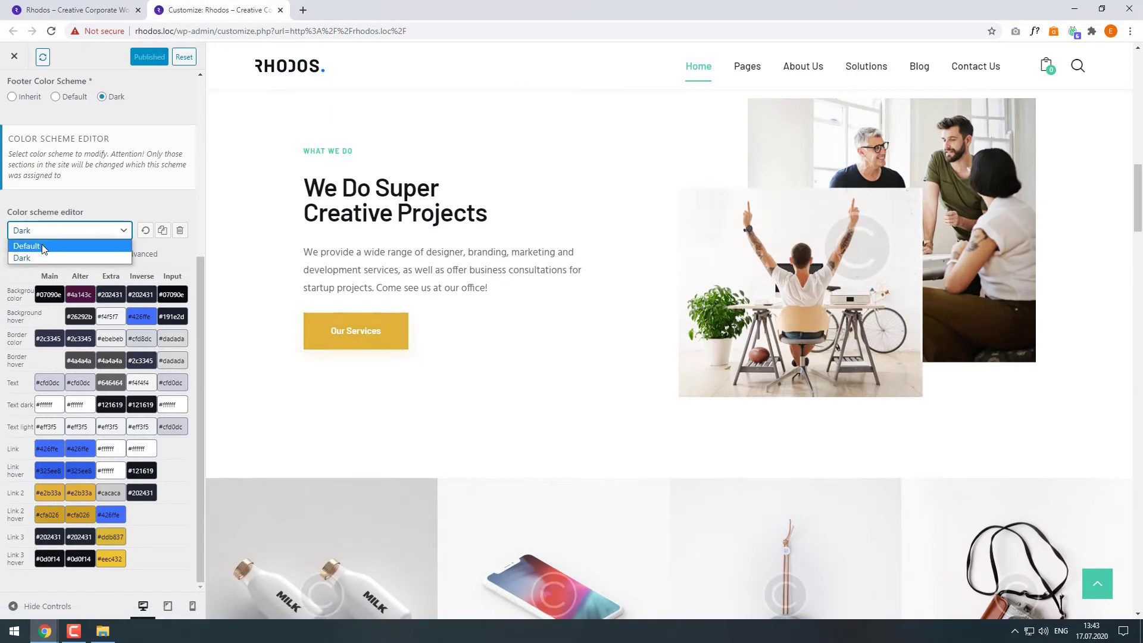
pyautogui.click(44, 247)
pyautogui.click(58, 493)
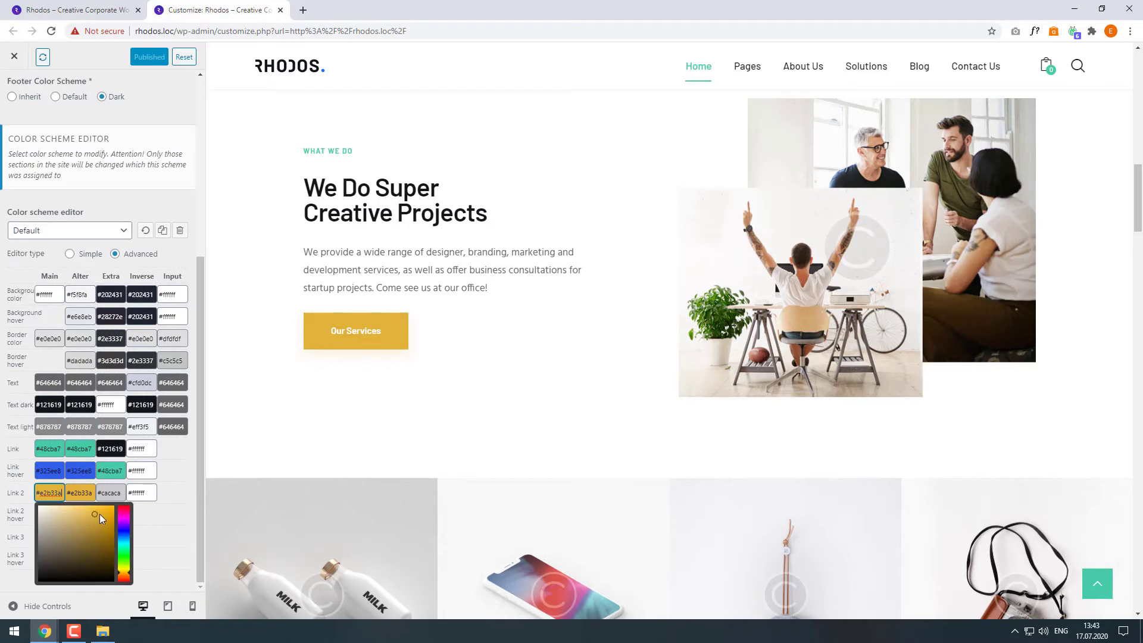
pyautogui.moveTo(94, 522); pyautogui.dragTo(73, 547)
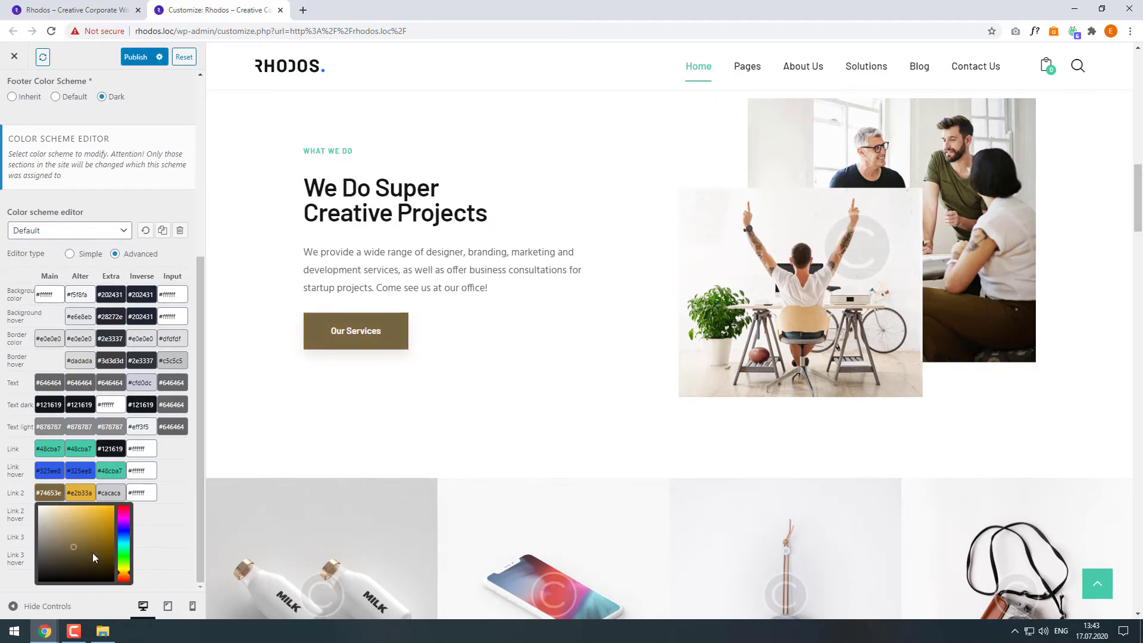
pyautogui.click(102, 537)
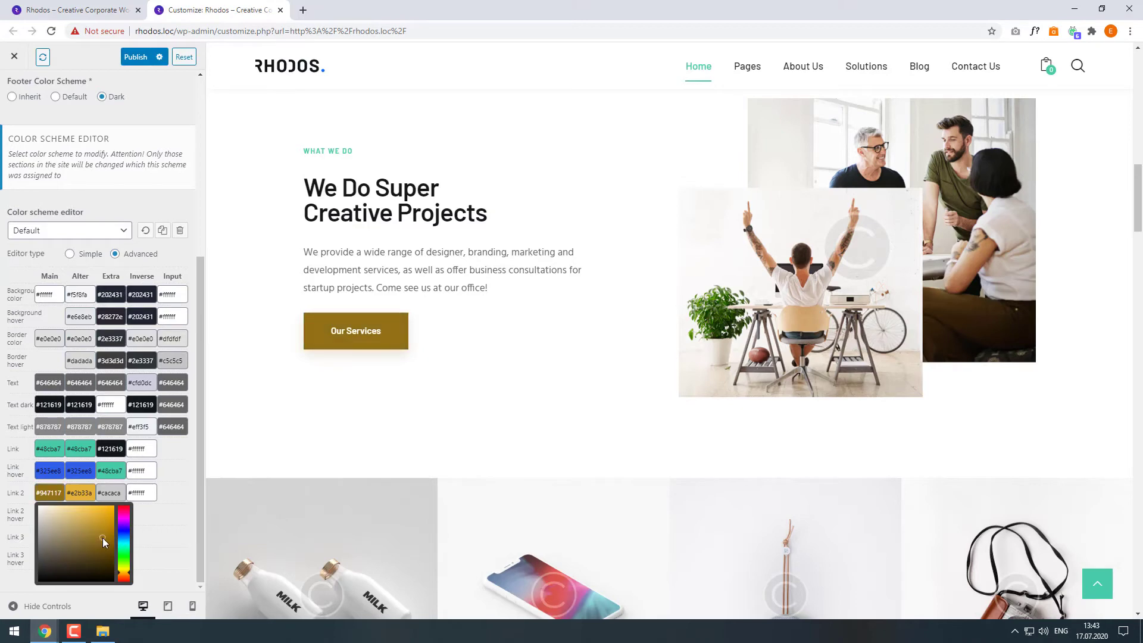
pyautogui.click(100, 542)
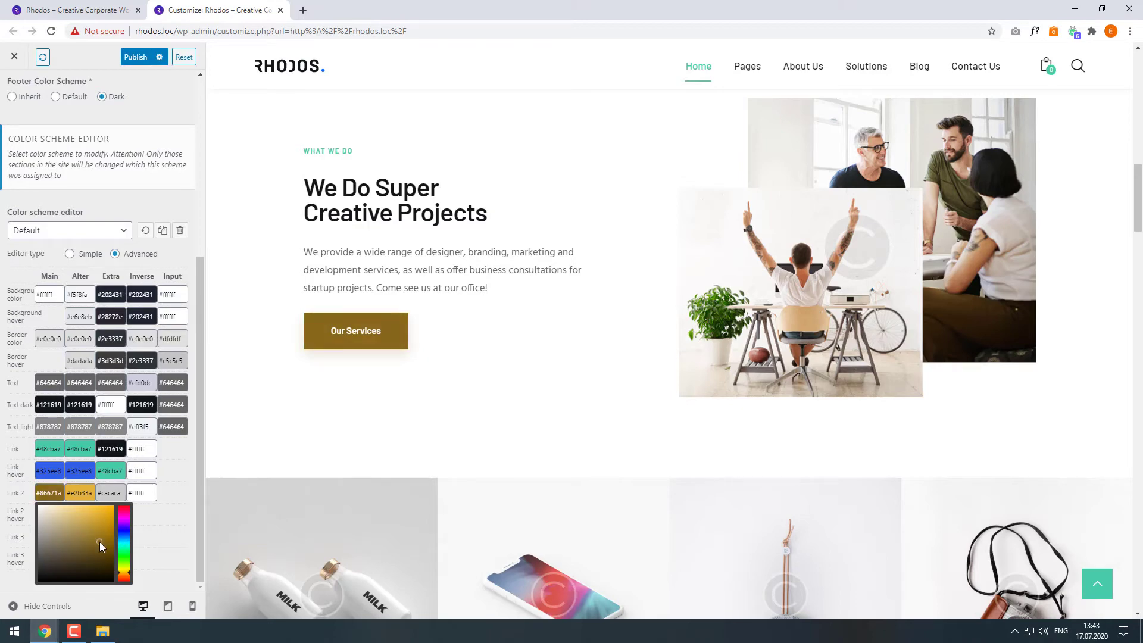
pyautogui.click(171, 255)
pyautogui.scroll(8, 345, 309)
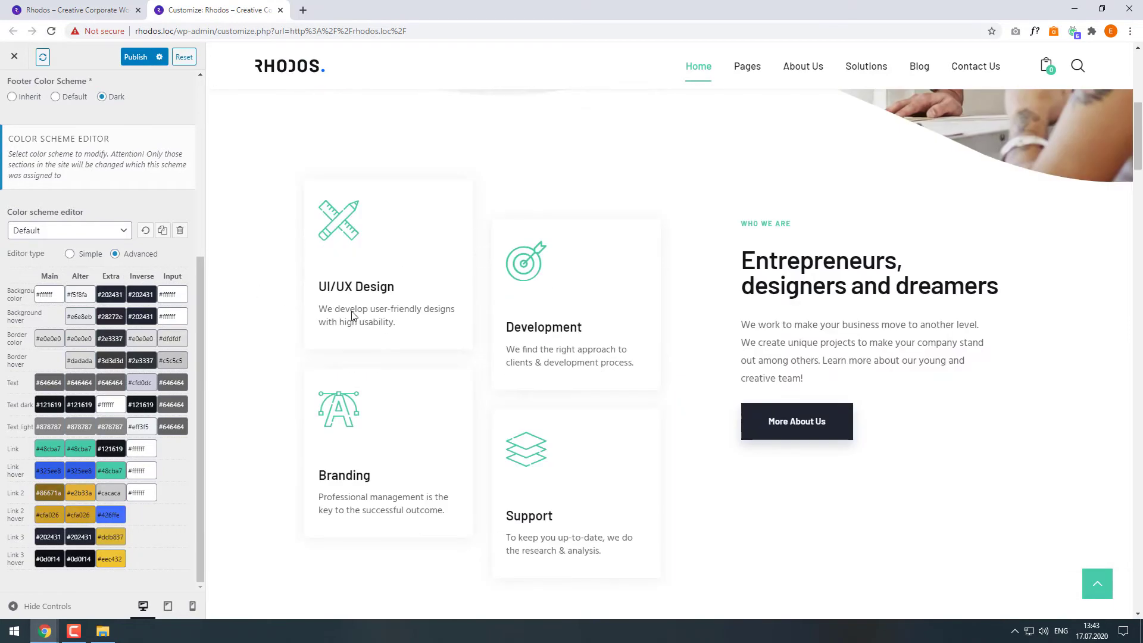
pyautogui.scroll(5, 352, 313)
pyautogui.click(143, 57)
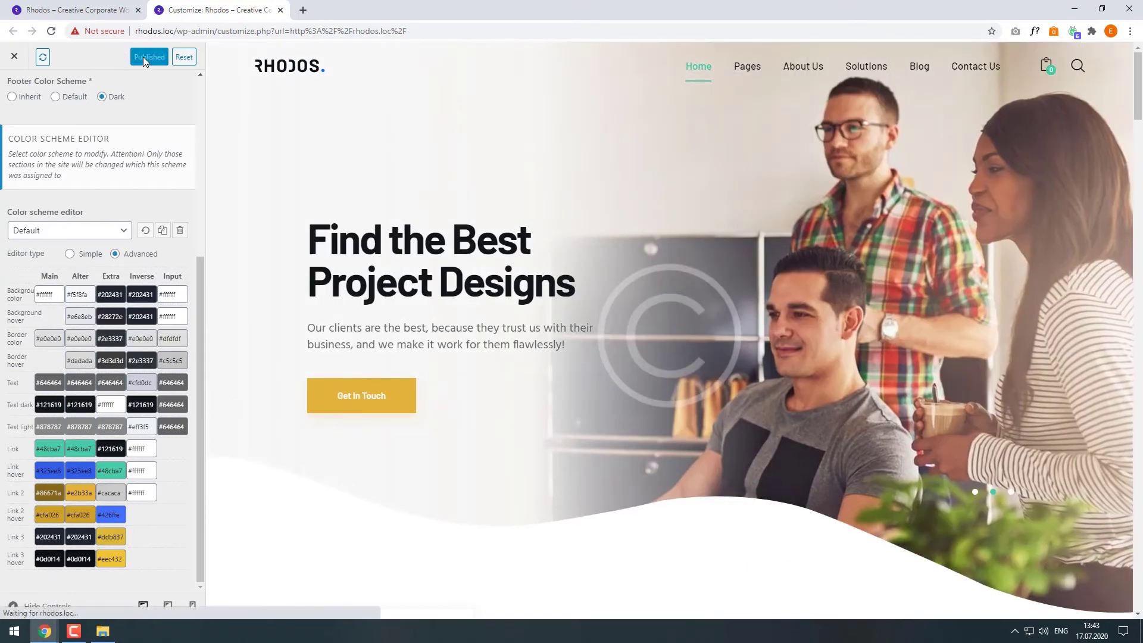
# - Reload the live homepage to check the purple footer, then open Home in Elementor
pyautogui.click(82, 10)
pyautogui.press('F5')
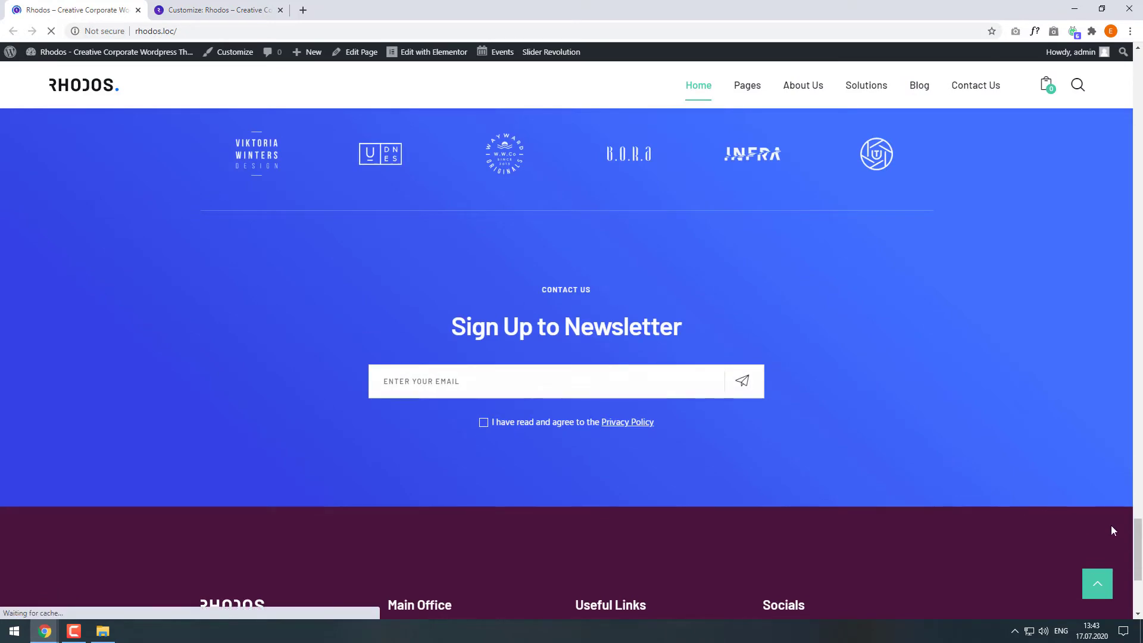
pyautogui.moveTo(1140, 546); pyautogui.dragTo(1140, 588)
pyautogui.scroll(13, 1074, 478)
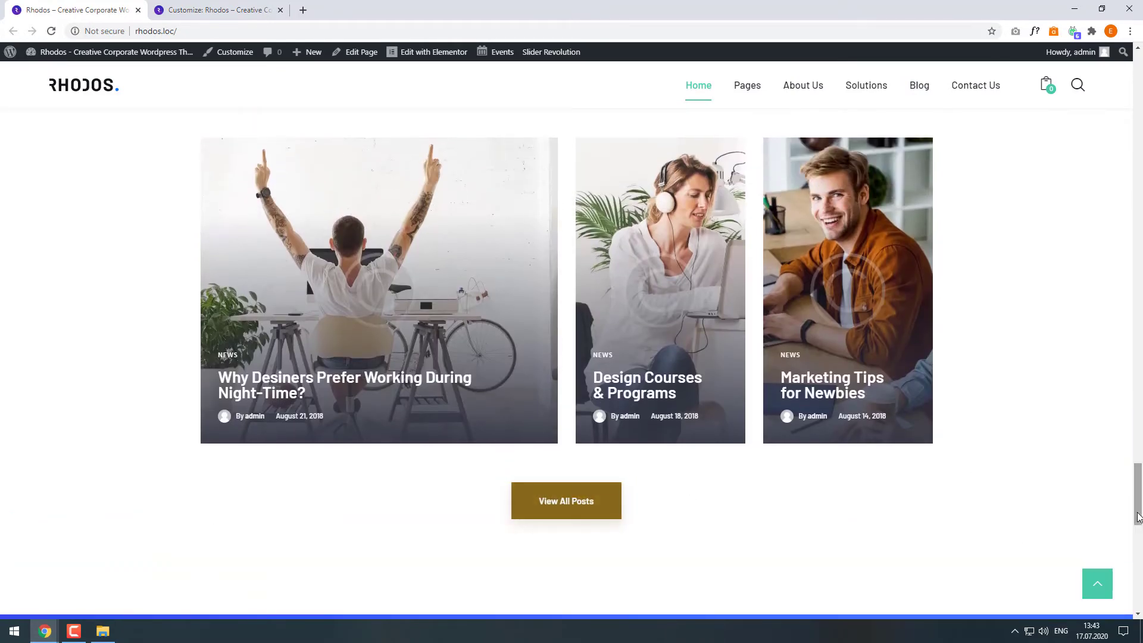
pyautogui.moveTo(1137, 517); pyautogui.dragTo(1138, 555)
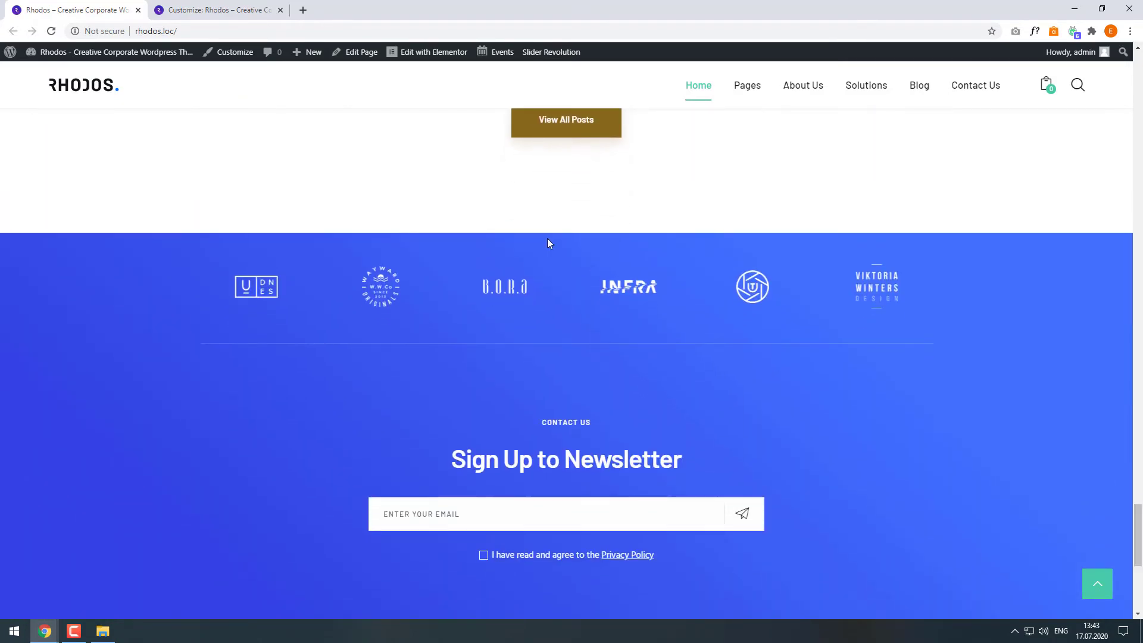
pyautogui.click(450, 53)
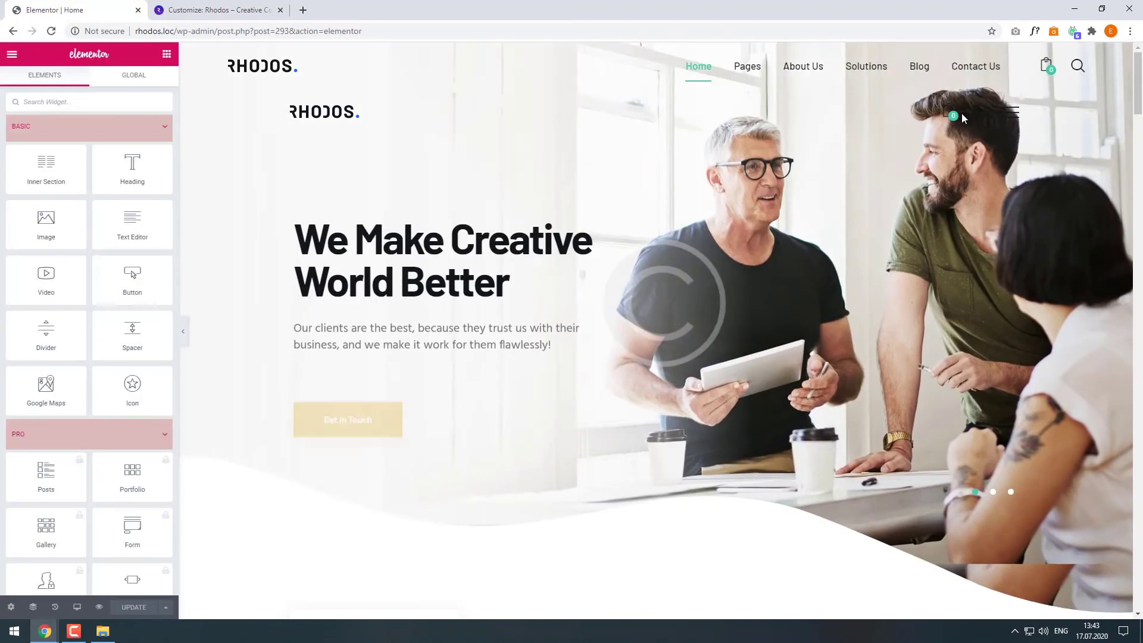
# - Colour the UI/UX Design progress bar green
pyautogui.moveTo(1137, 105); pyautogui.dragTo(1139, 295)
pyautogui.scroll(-4, 1102, 284)
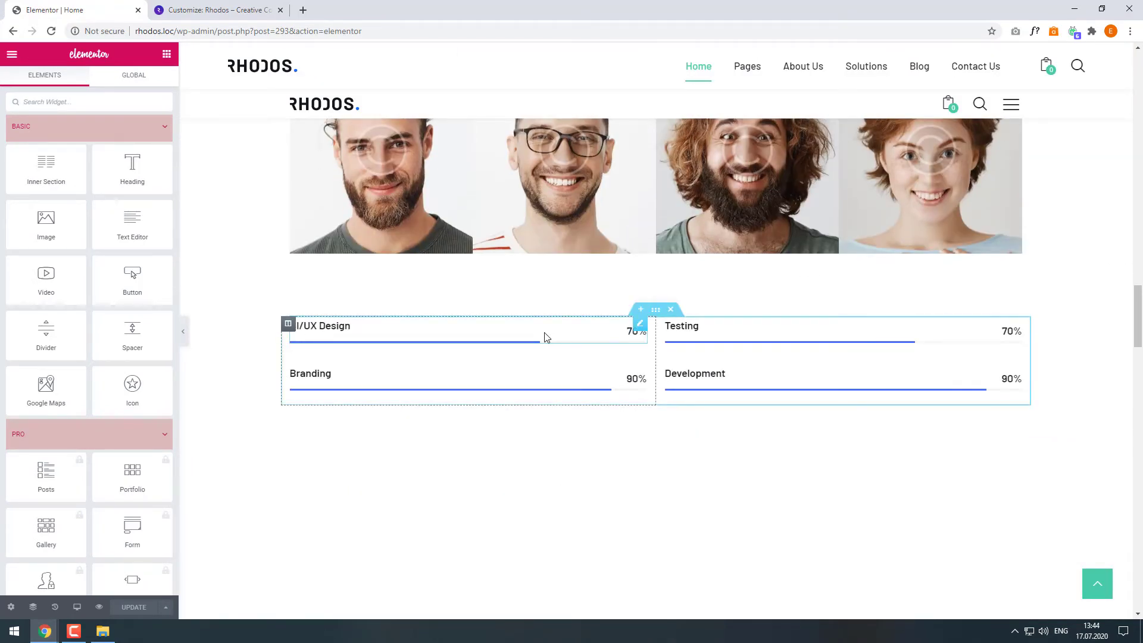
pyautogui.click(548, 334)
pyautogui.click(90, 84)
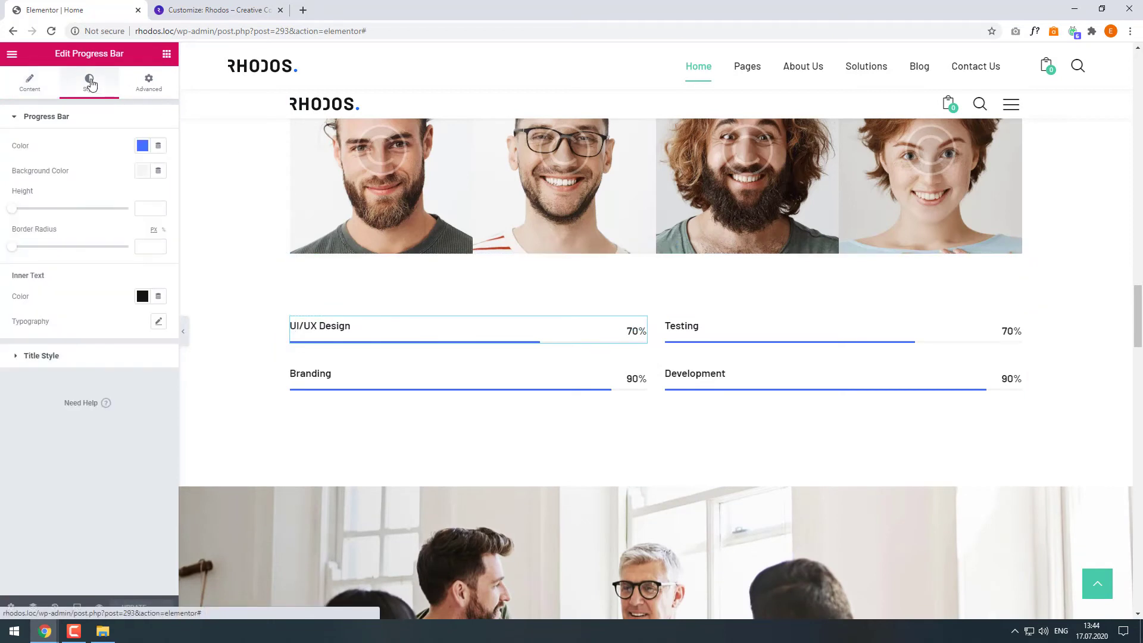
pyautogui.click(142, 146)
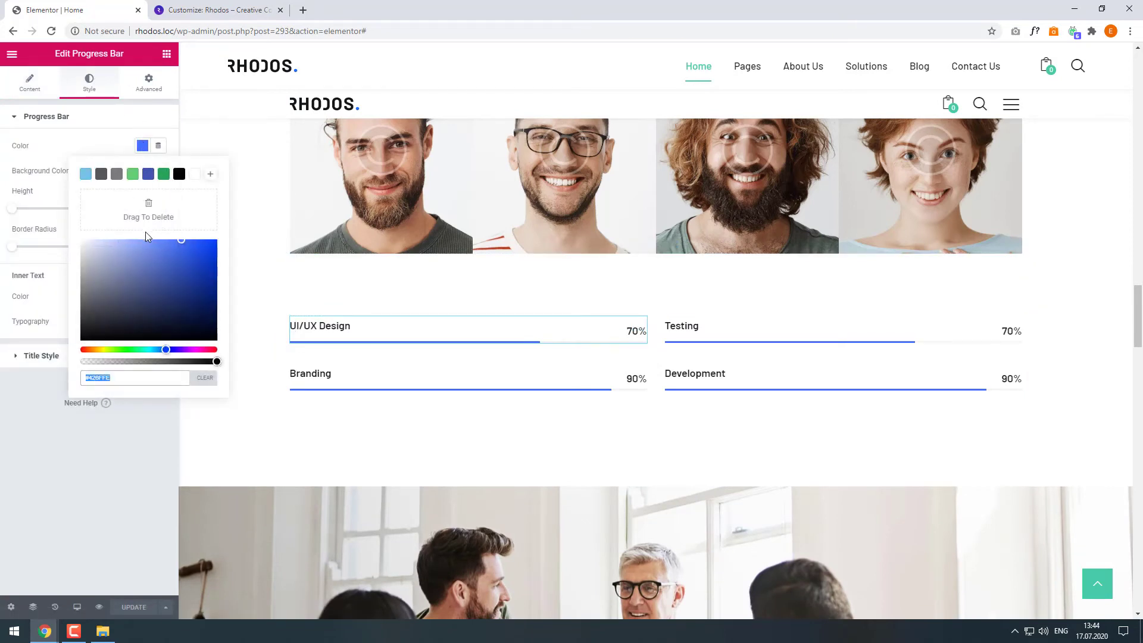
pyautogui.click(133, 349)
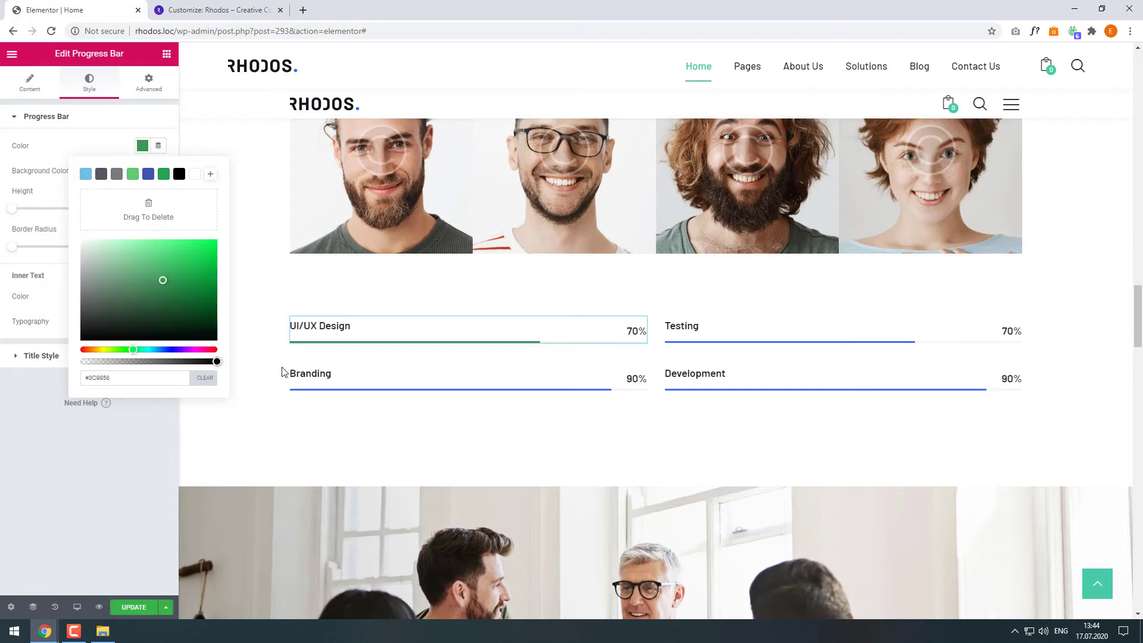
# - Make the Branding progress bar purple #A542FE and select the blue newsletter section
pyautogui.click(331, 390)
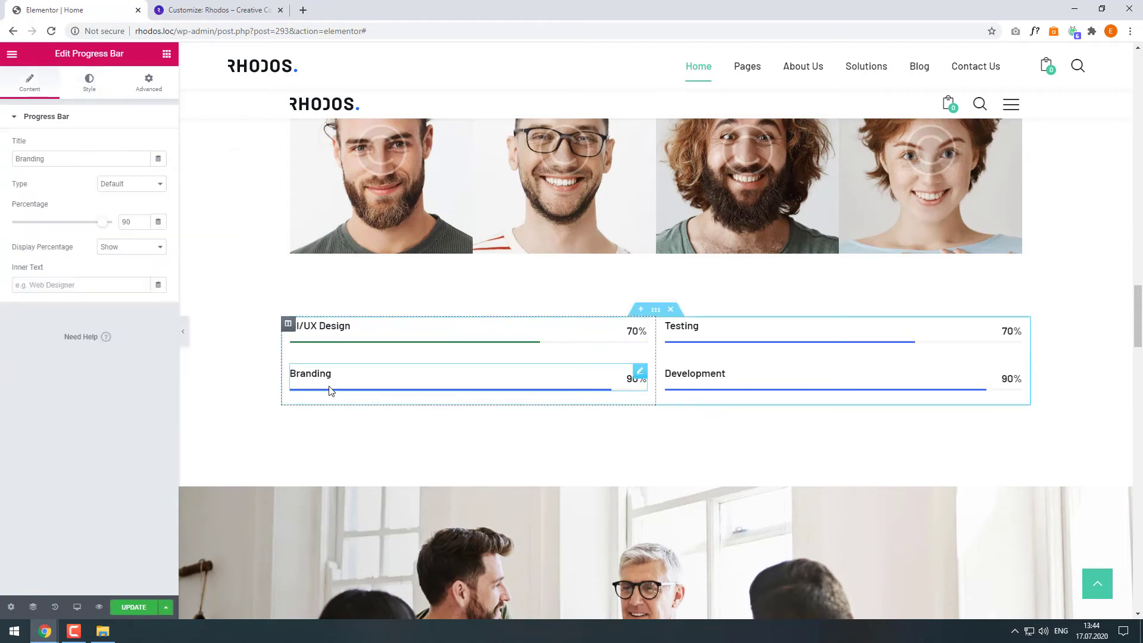
pyautogui.click(89, 83)
pyautogui.click(142, 145)
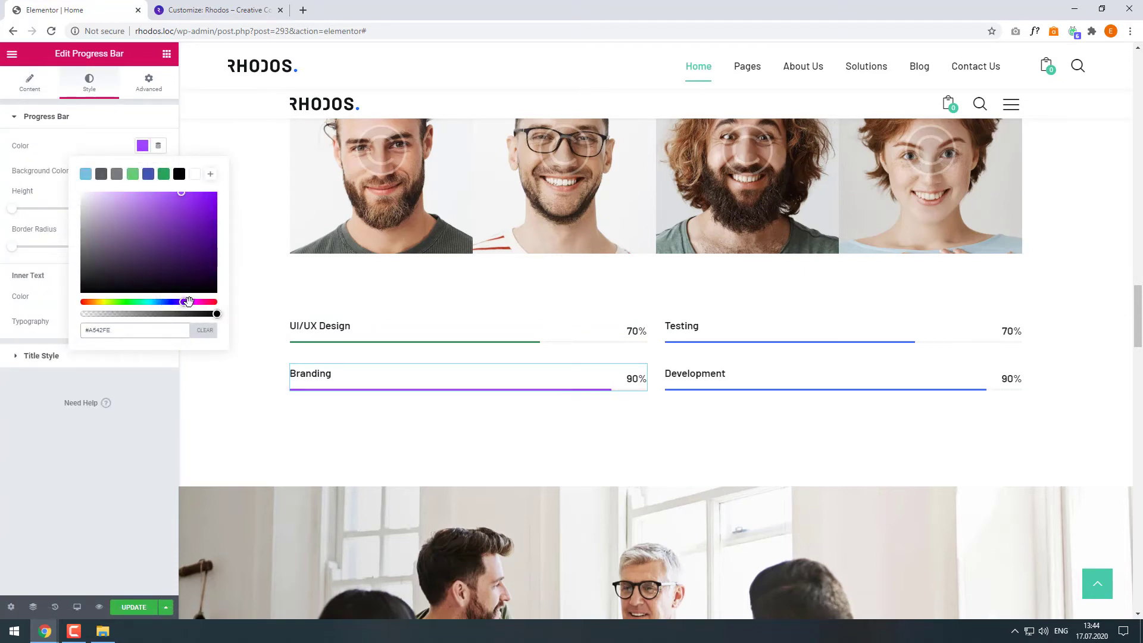
pyautogui.click(91, 144)
pyautogui.scroll(-8, 394, 232)
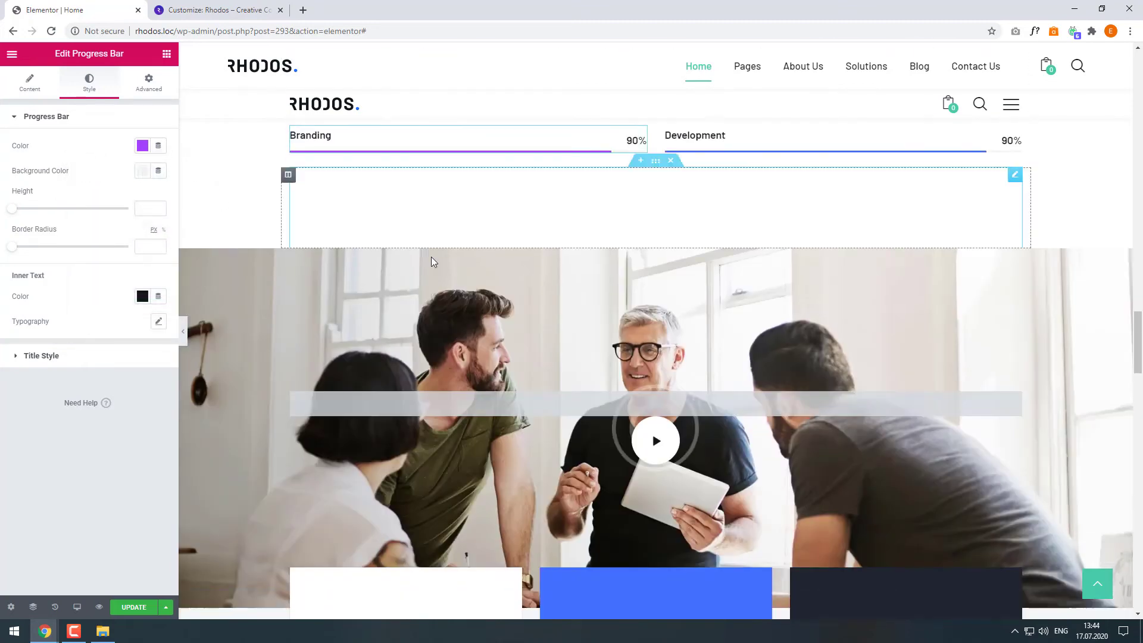
pyautogui.scroll(-15, 910, 373)
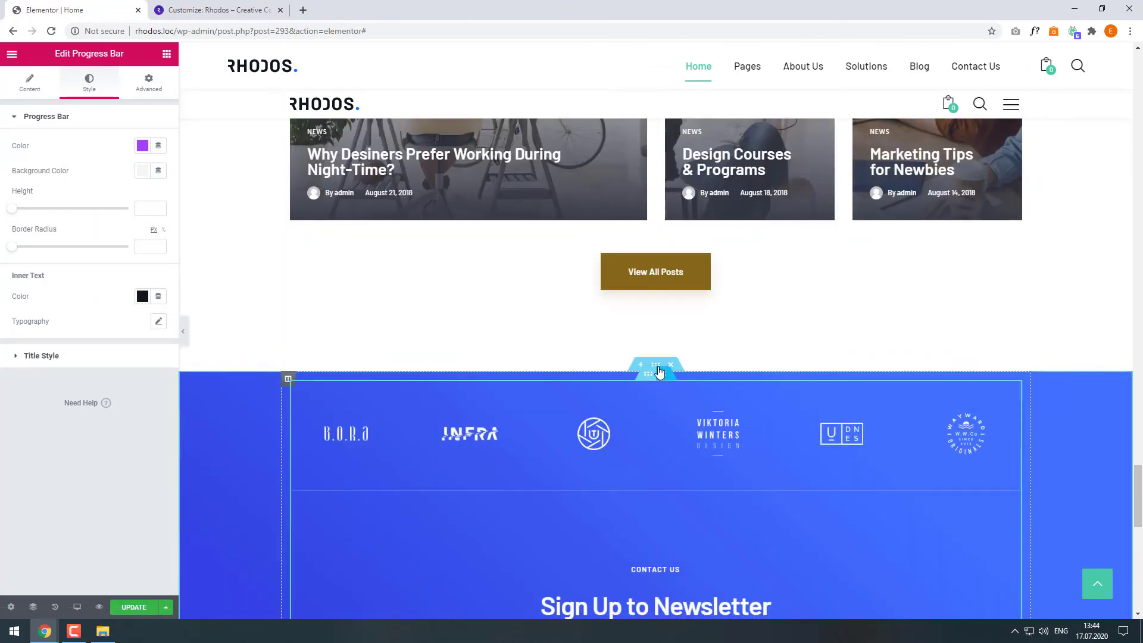
pyautogui.click(655, 364)
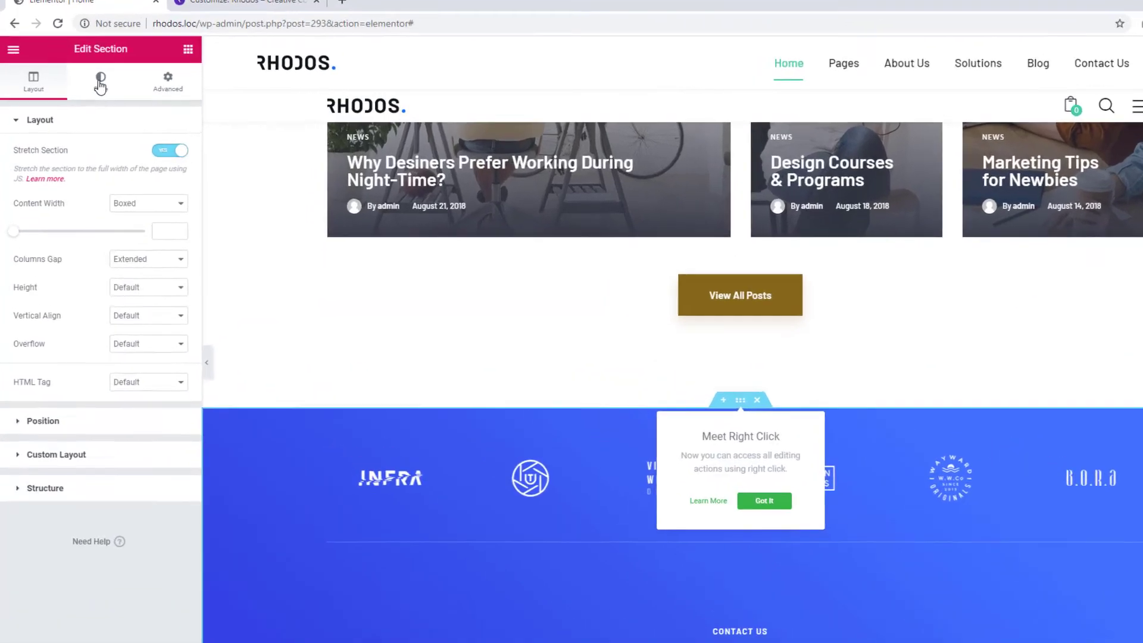
# - Set the section's first gradient colour to a mid green
pyautogui.click(90, 81)
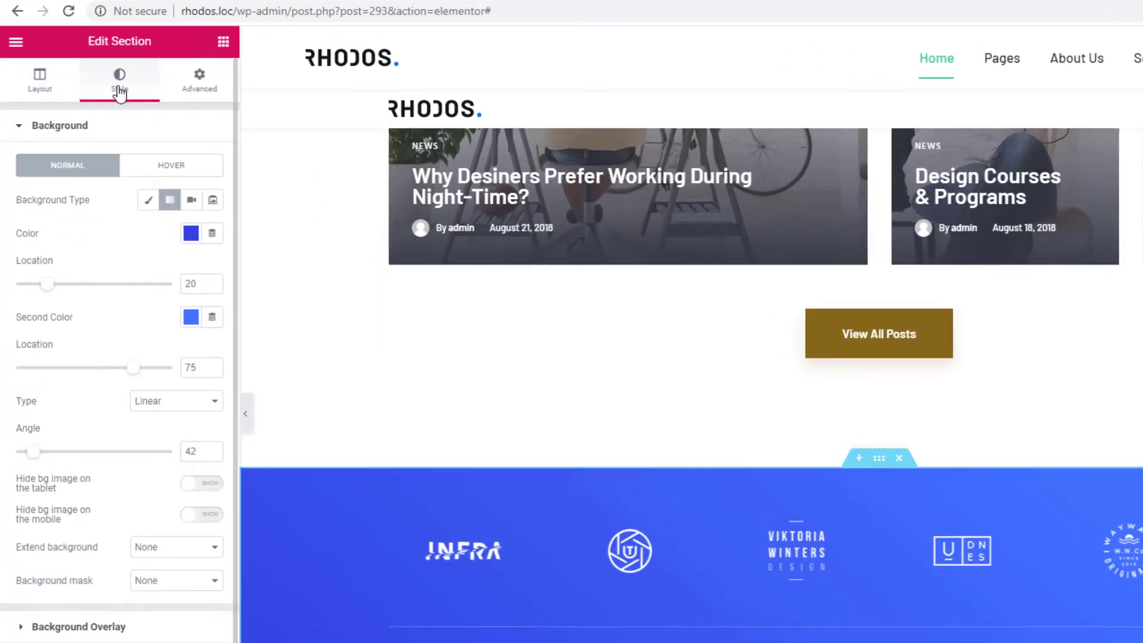
pyautogui.click(190, 233)
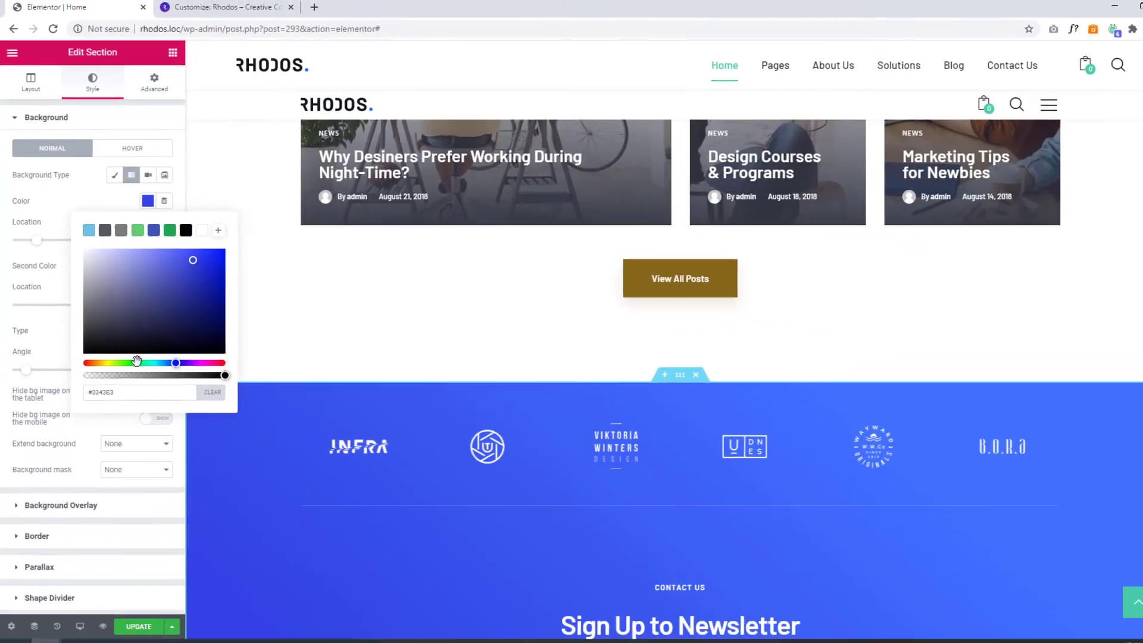
pyautogui.click(176, 443)
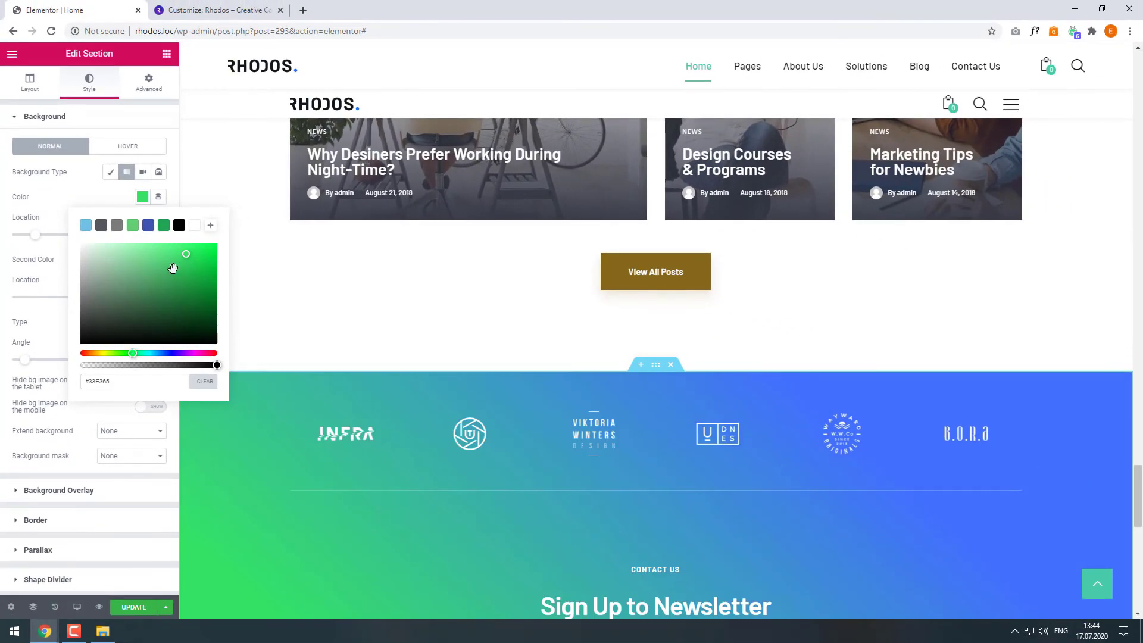
pyautogui.moveTo(185, 258); pyautogui.dragTo(172, 266)
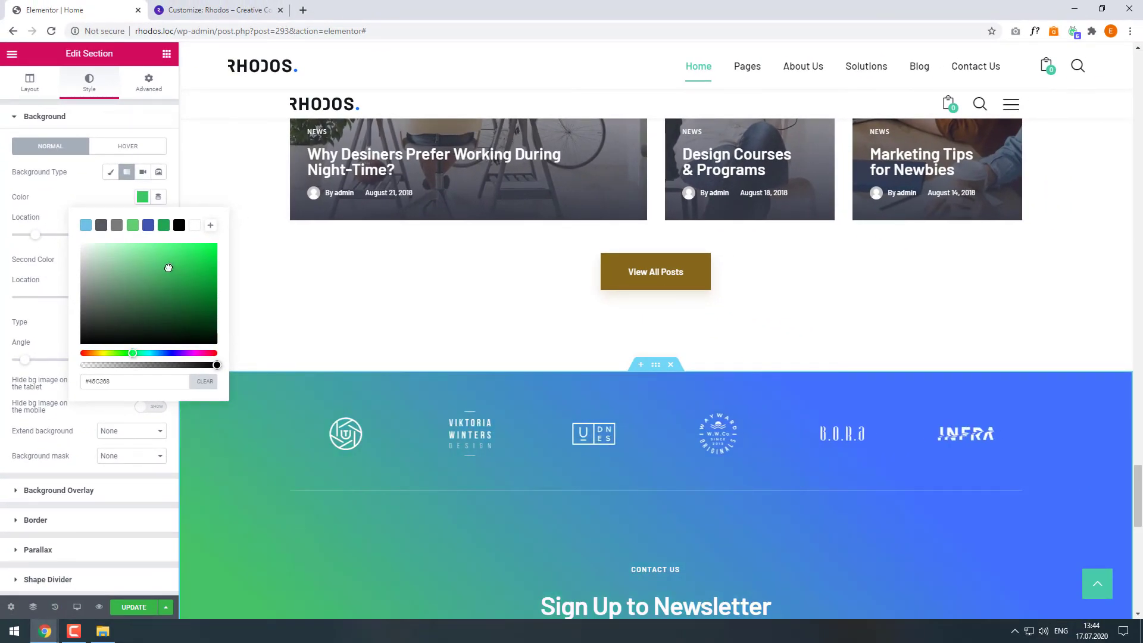
pyautogui.click(60, 256)
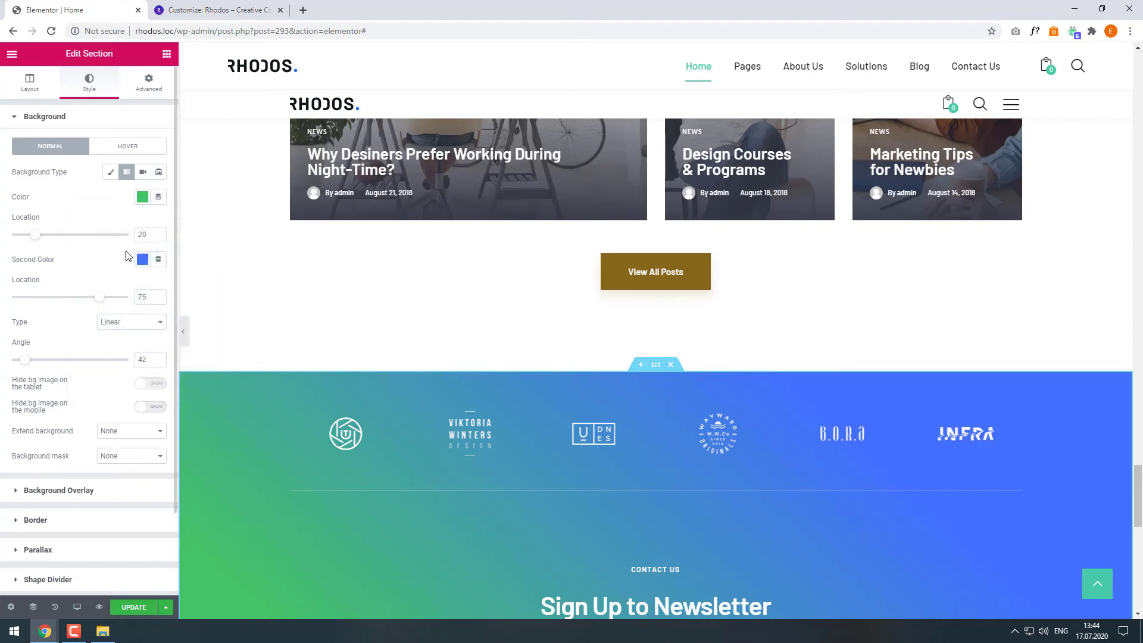
# - Set the second gradient colour to an olive yellow-green
pyautogui.click(142, 260)
pyautogui.click(108, 416)
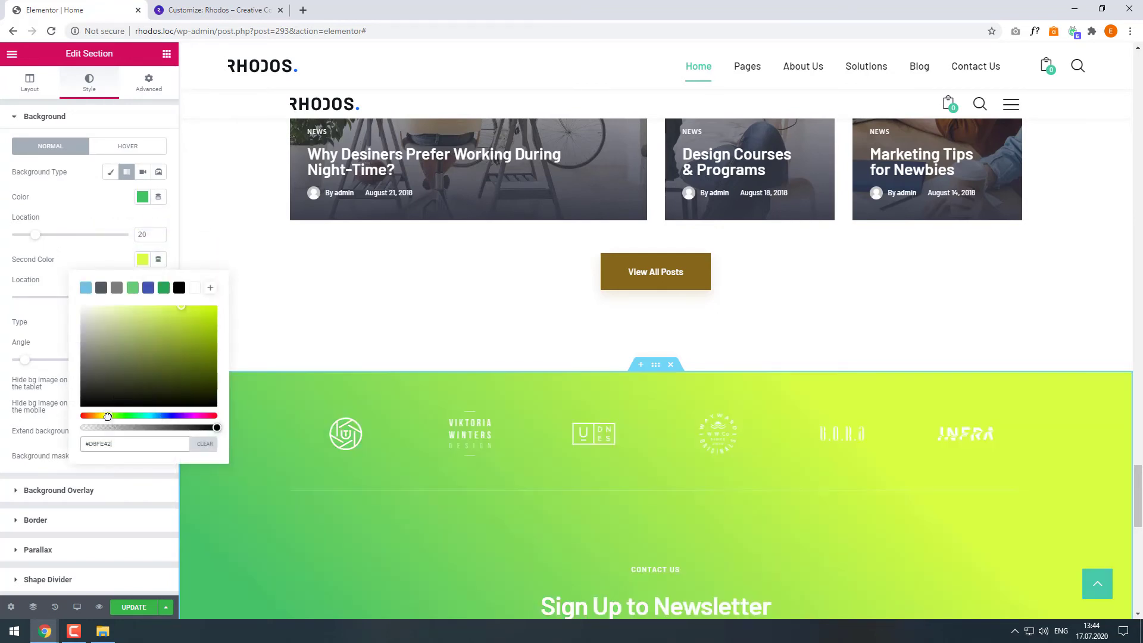
pyautogui.click(188, 330)
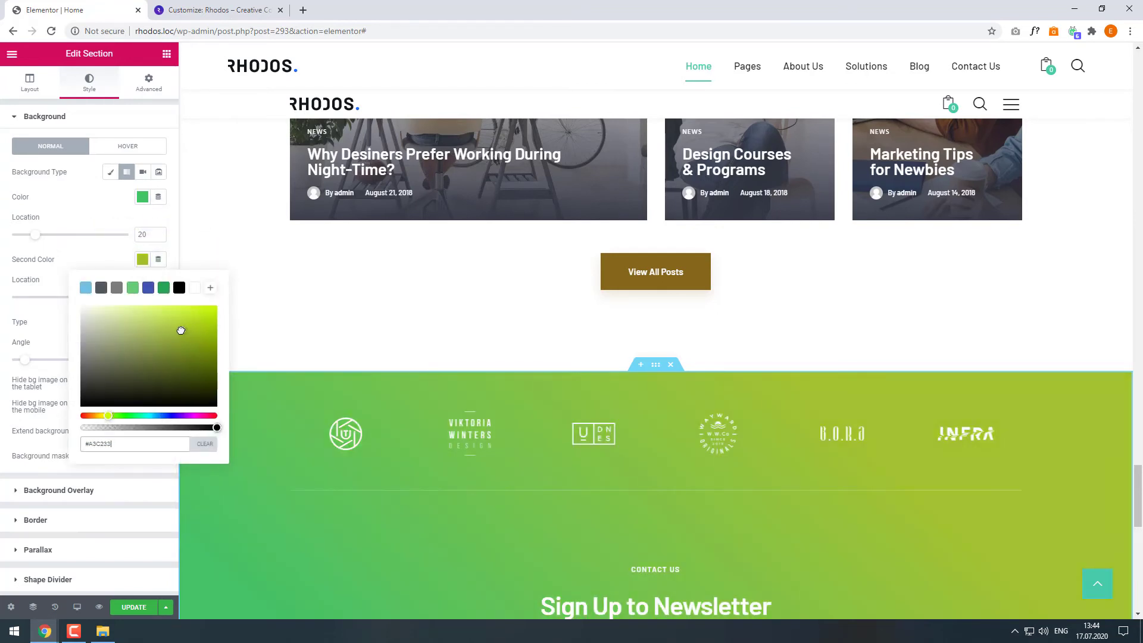
pyautogui.moveTo(184, 329); pyautogui.dragTo(185, 328)
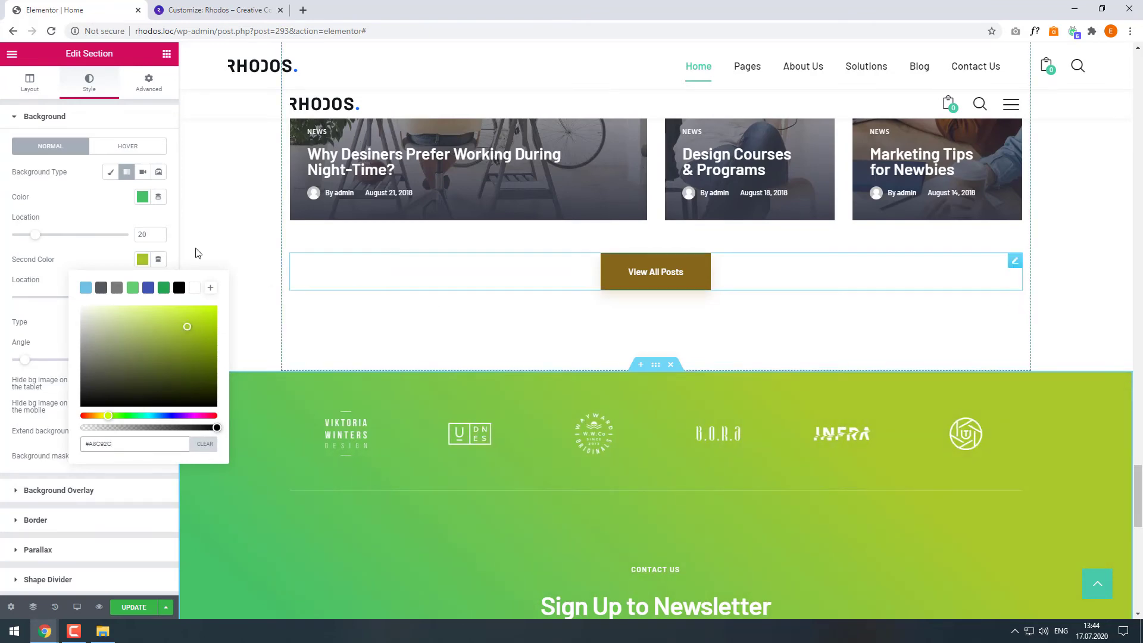
pyautogui.click(242, 267)
pyautogui.scroll(-8, 467, 318)
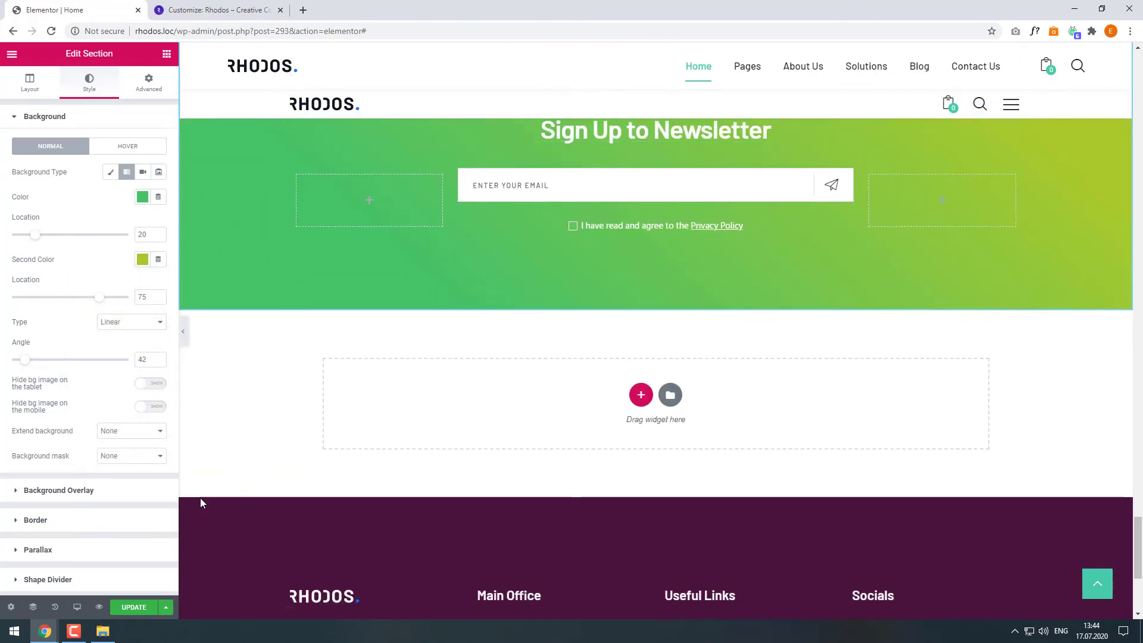
pyautogui.scroll(6, 340, 409)
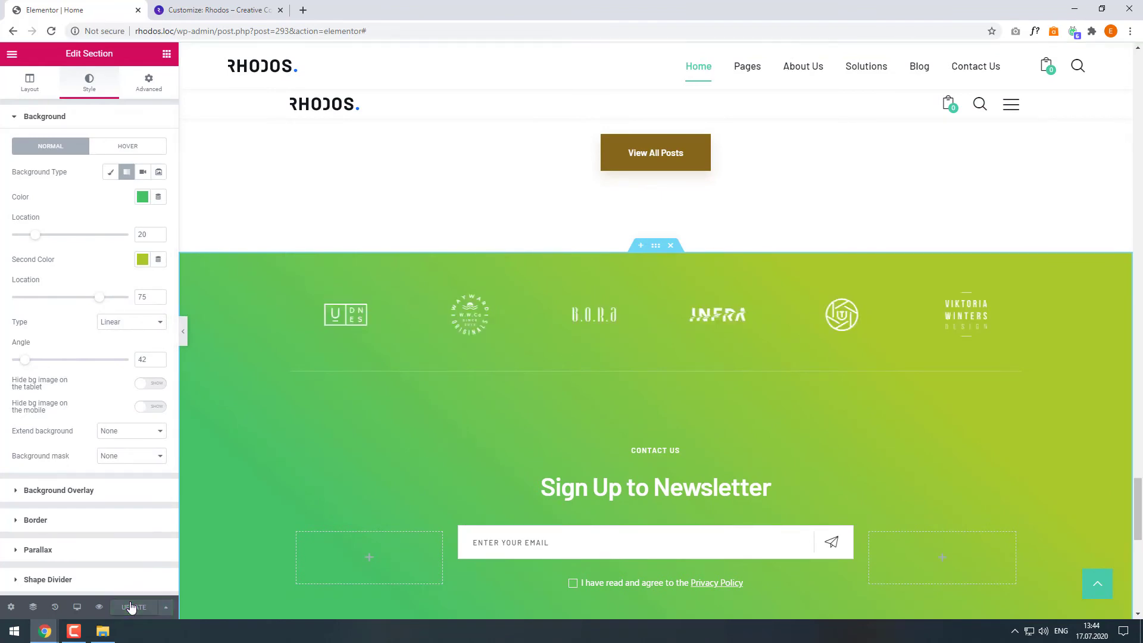
# - Load the live home page by trimming the address to rhodos.loc/
pyautogui.click(174, 31)
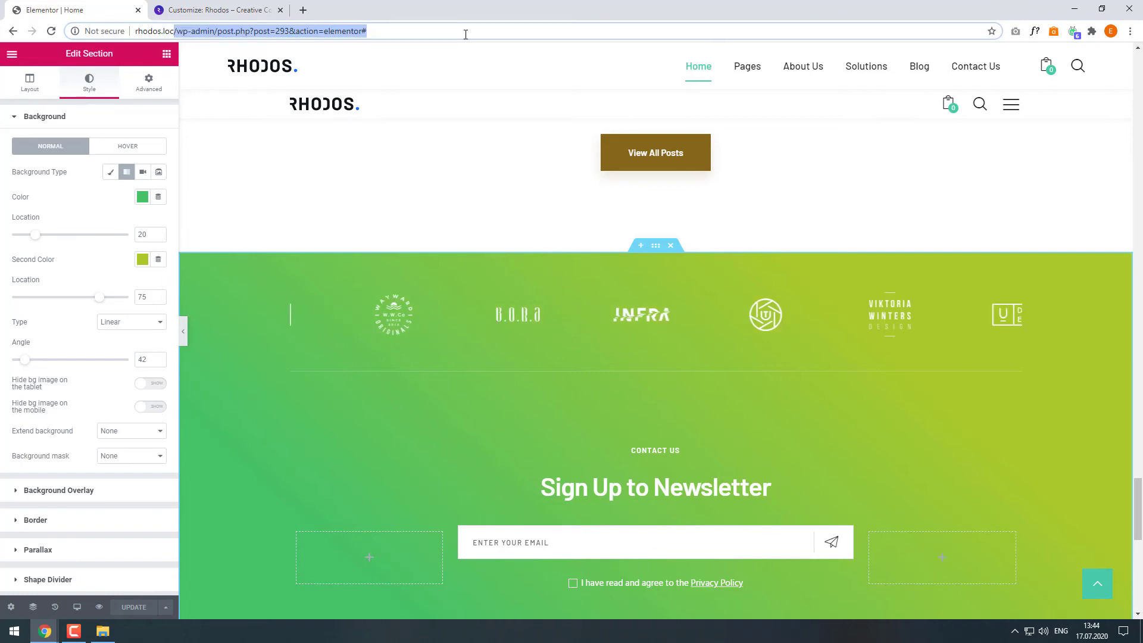
pyautogui.press('BackSpace')
pyautogui.press('Return')
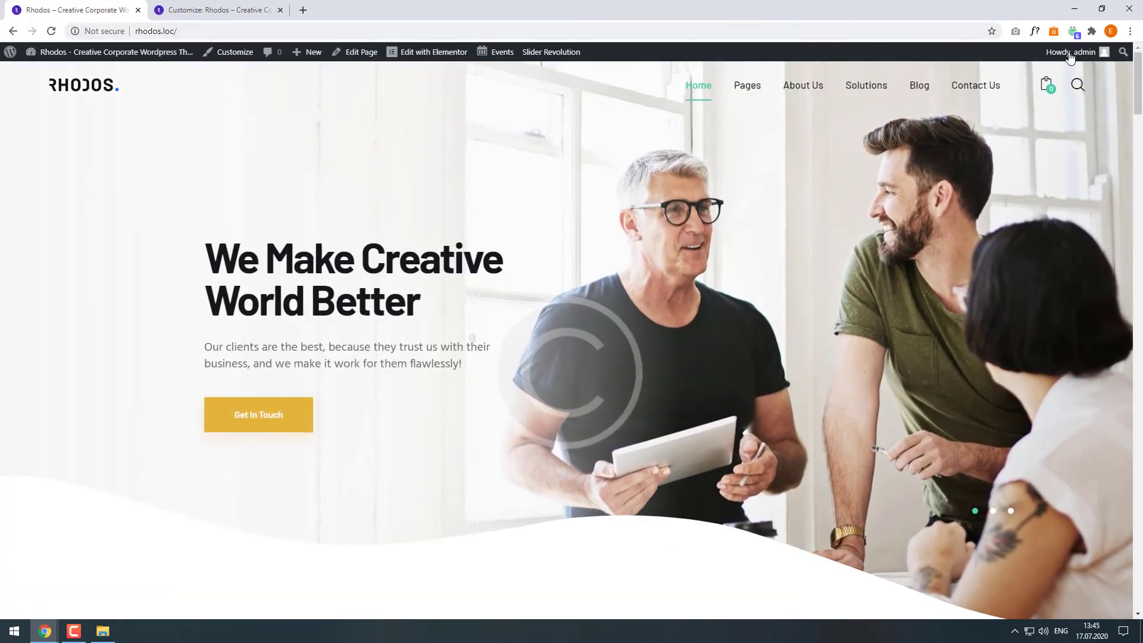
# - Reload and scroll the home page to confirm the green-to-lime newsletter gradient, then return to top
pyautogui.scroll(-10, 1137, 131)
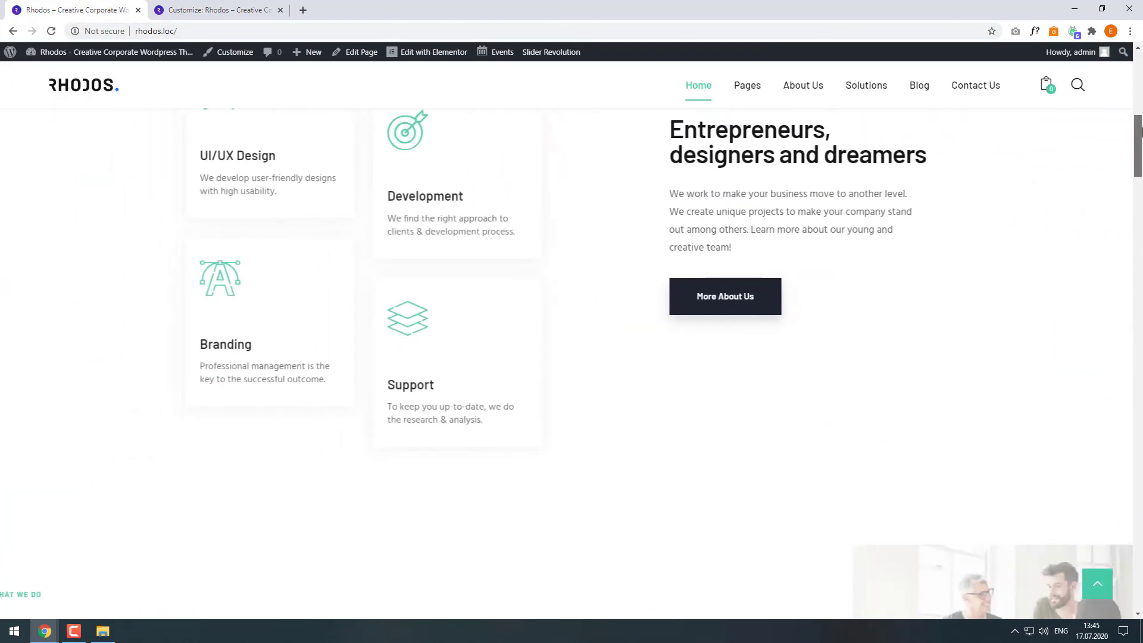
pyautogui.moveTo(1137, 131); pyautogui.dragTo(1100, 372)
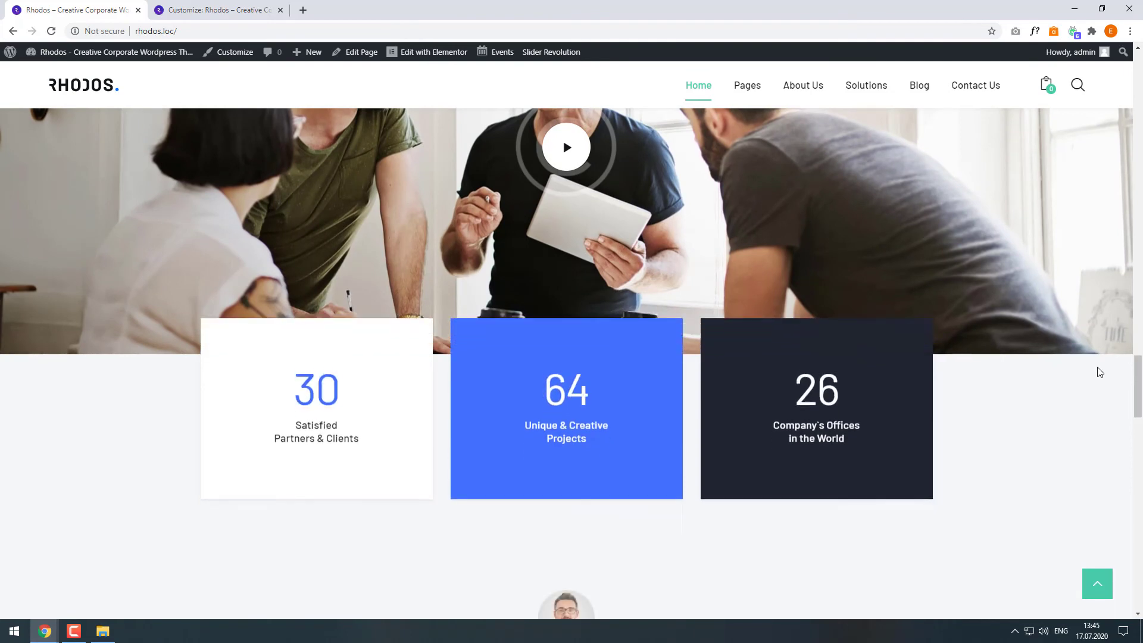
pyautogui.press('F5')
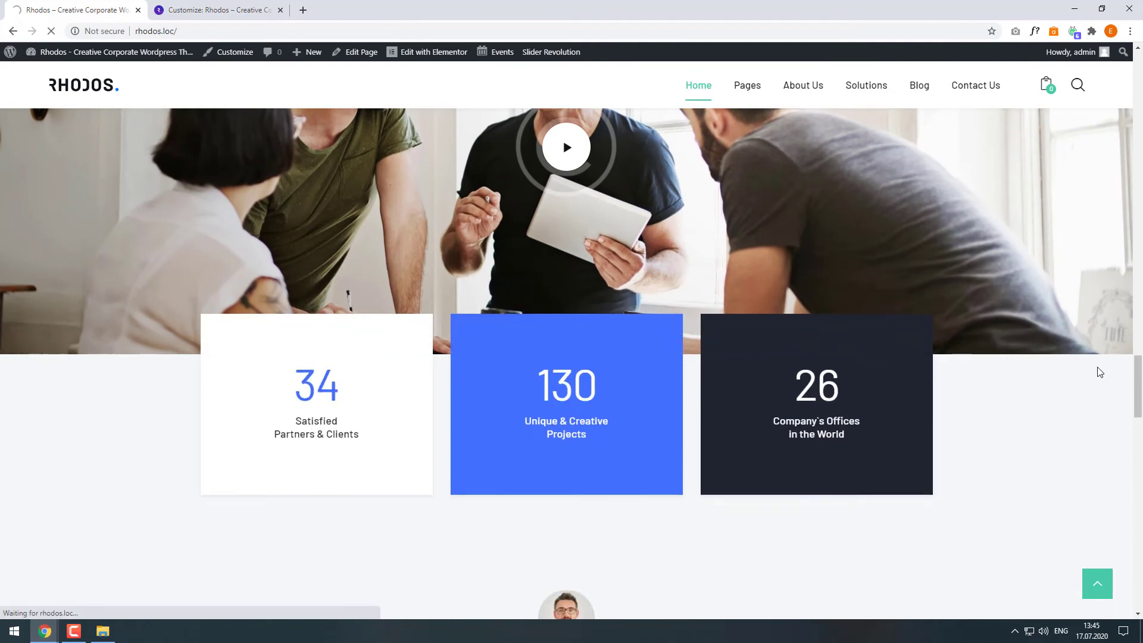
pyautogui.scroll(-10, 1075, 335)
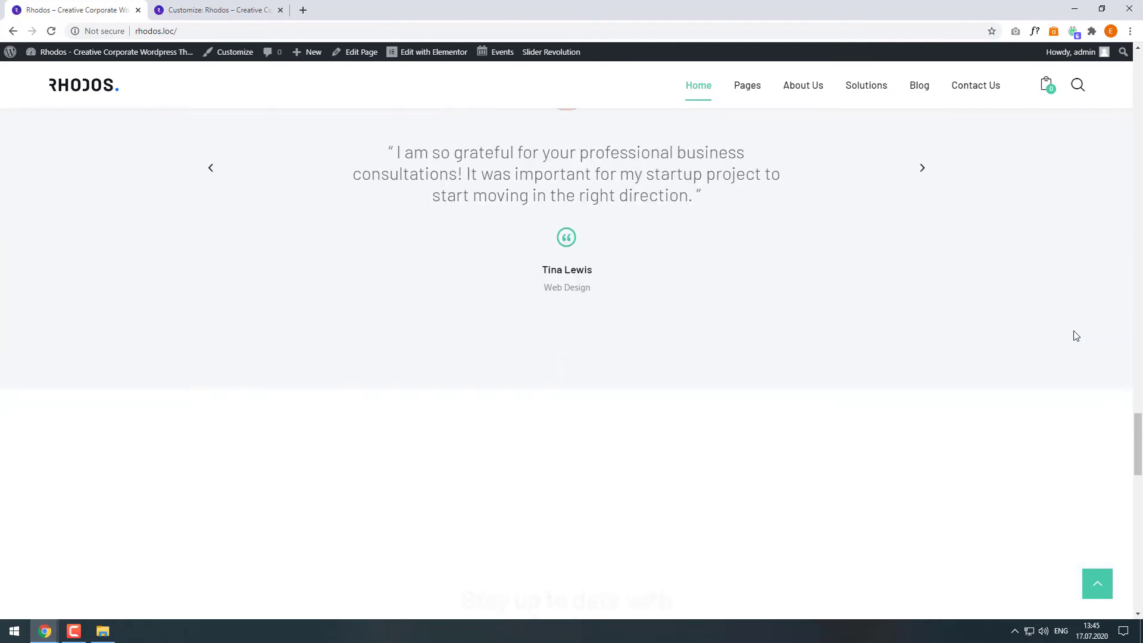
pyautogui.scroll(-4, 1075, 335)
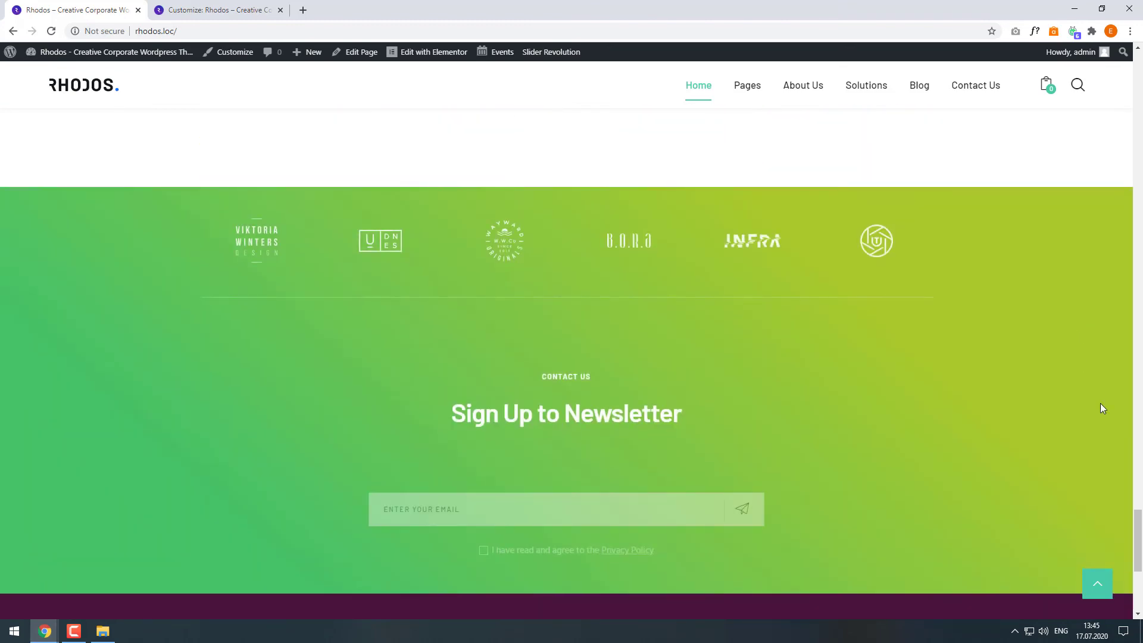
pyautogui.click(1100, 584)
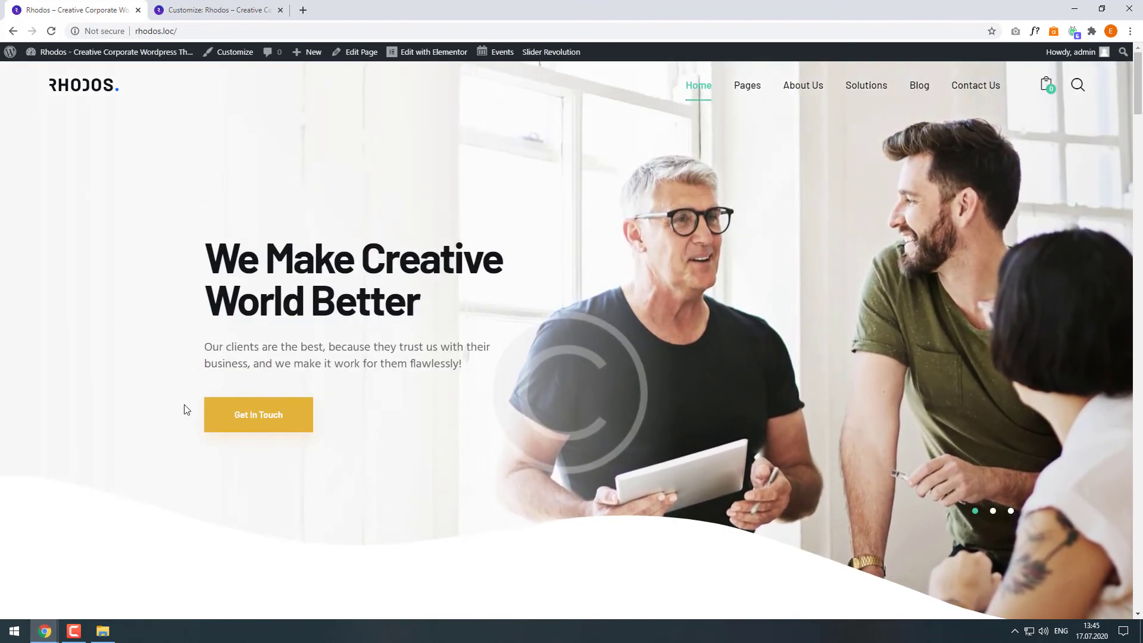
# - Give the Creative Main Slider's Get In Touch button a #36bcd1 background and save the slide
pyautogui.moveTo(538, 54)
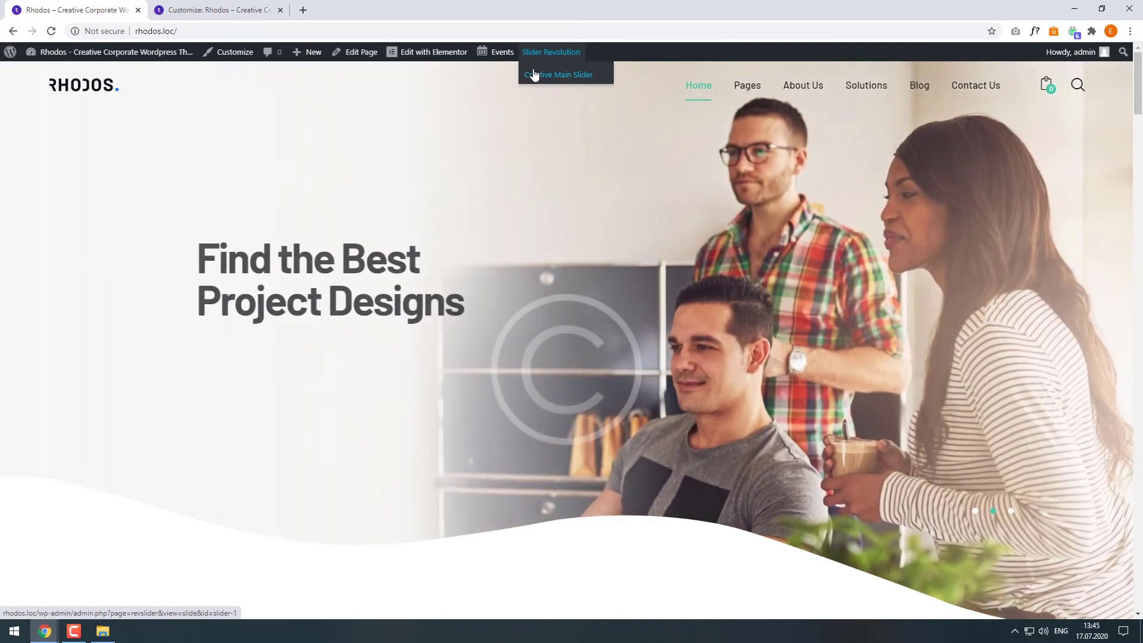
pyautogui.click(534, 74)
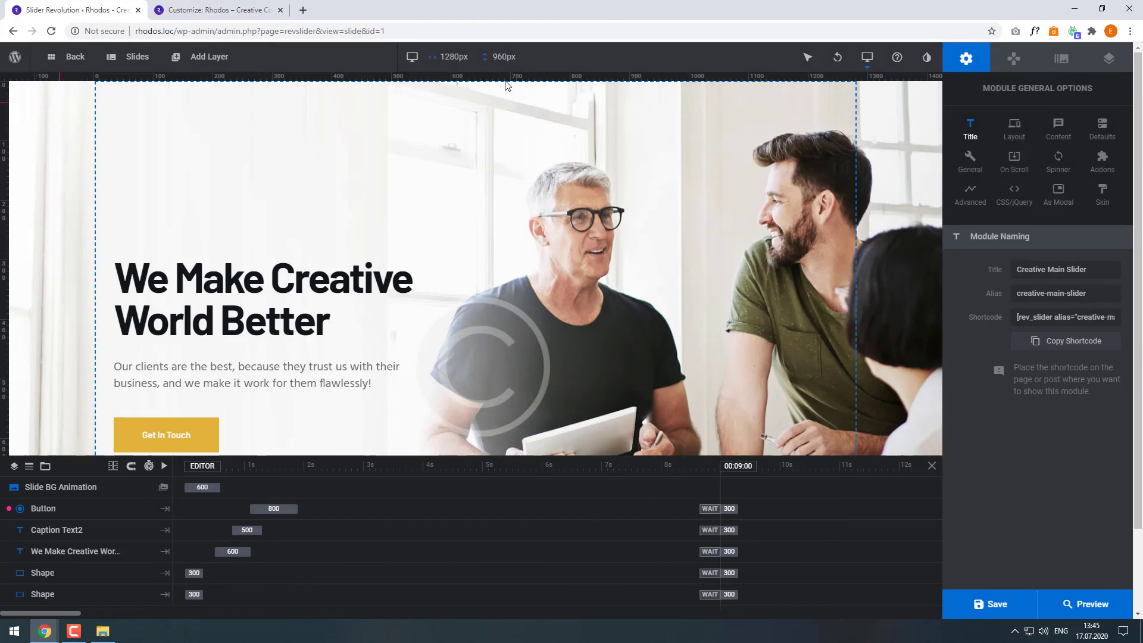
pyautogui.scroll(-2, 238, 327)
pyautogui.click(194, 324)
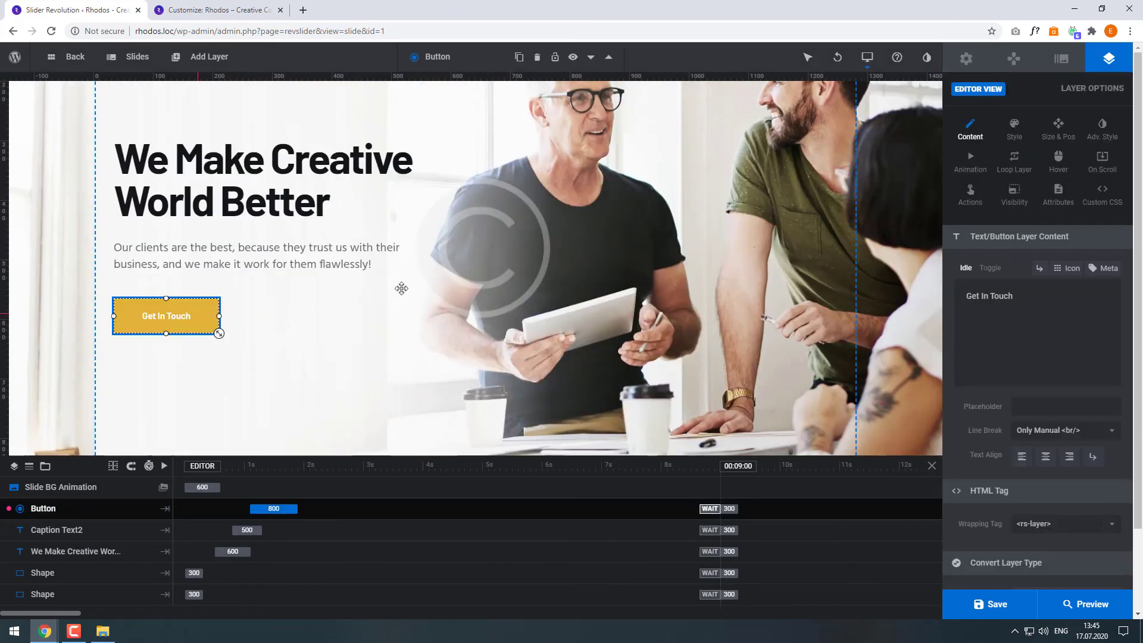
pyautogui.click(1012, 131)
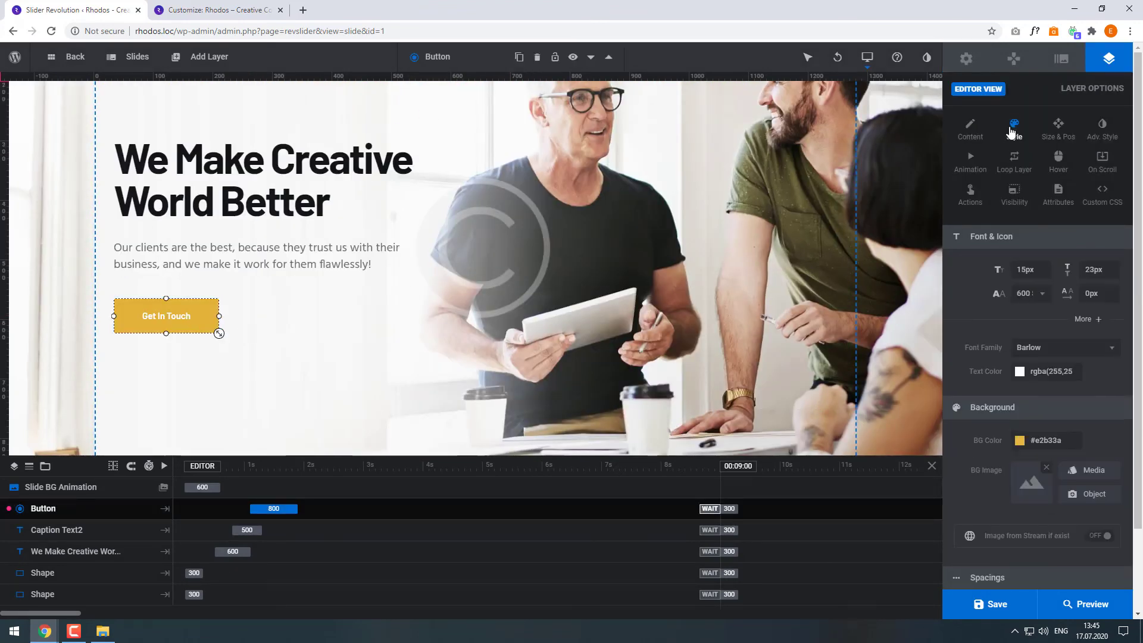
pyautogui.click(1020, 441)
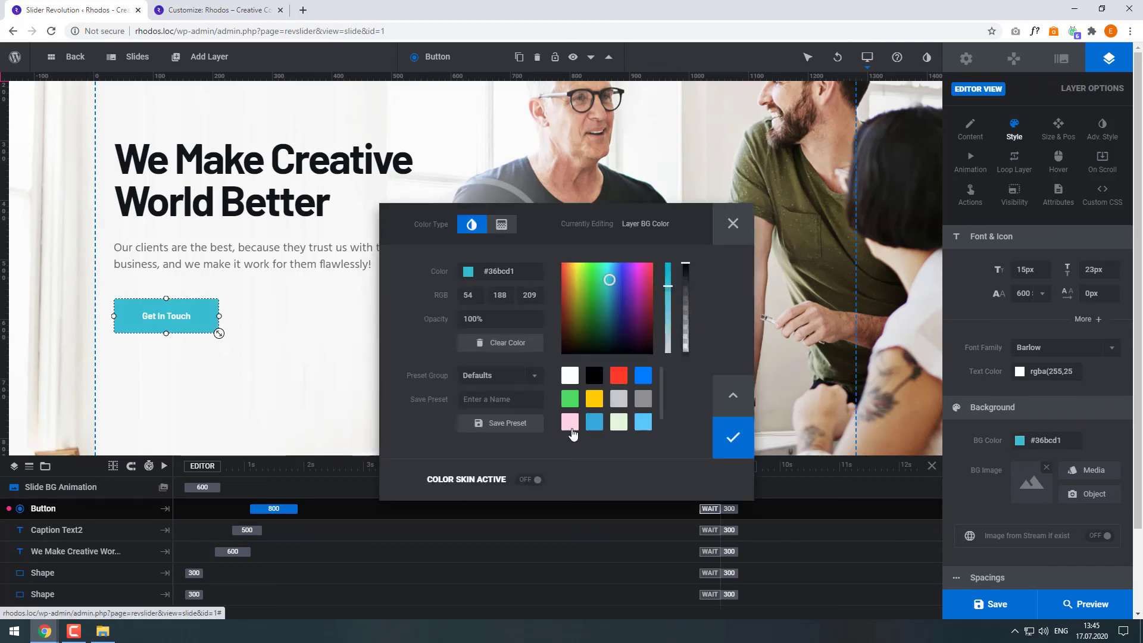
pyautogui.click(733, 441)
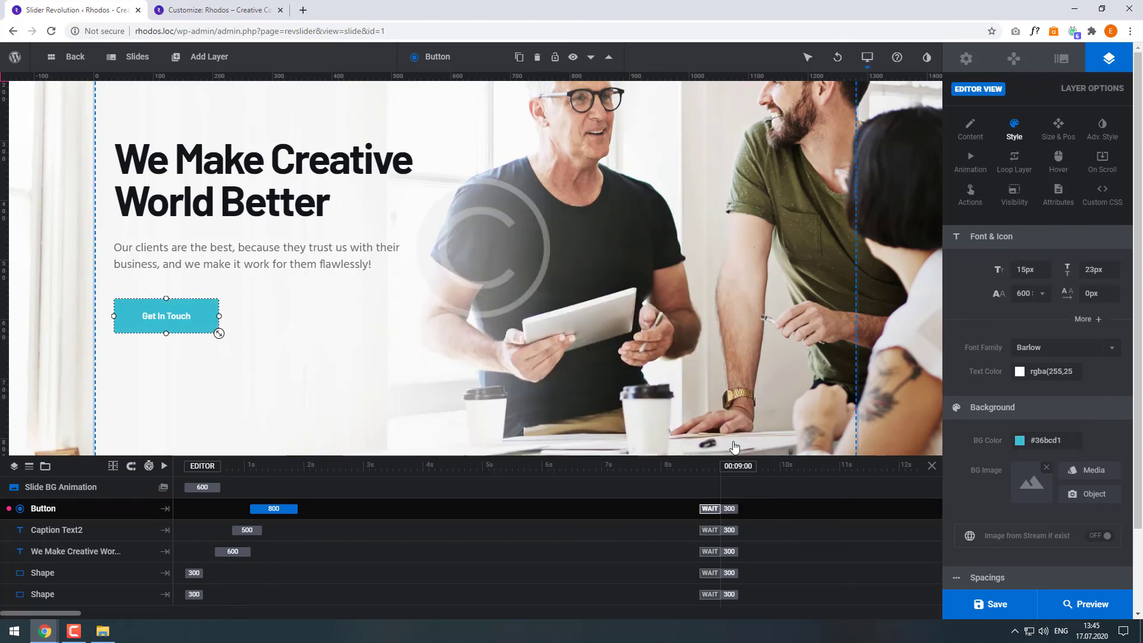
pyautogui.click(973, 604)
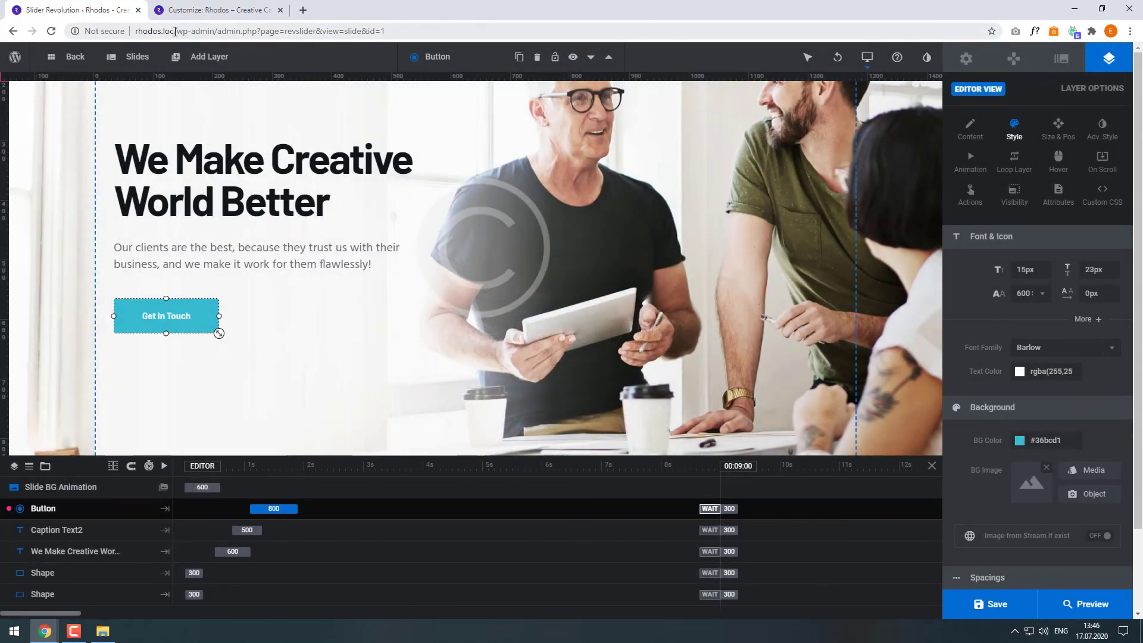
# - Open the live home page in a new tab and view the teal button
pyautogui.doubleClick(171, 31)
pyautogui.moveTo(153, 5); pyautogui.dragTo(156, 6)
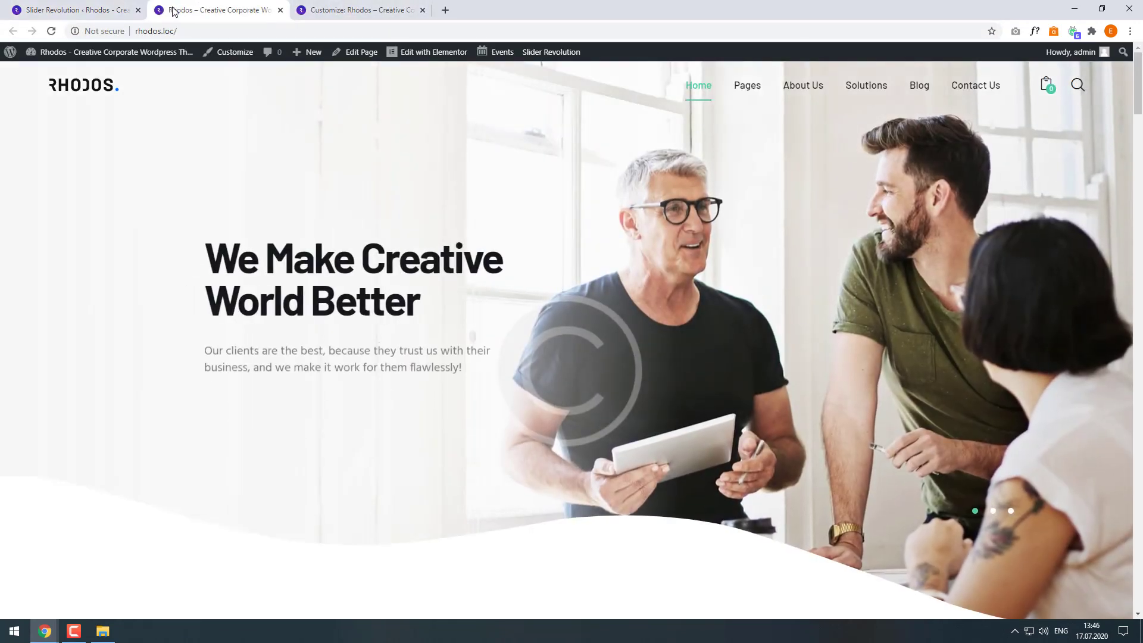
pyautogui.scroll(-4, 787, 209)
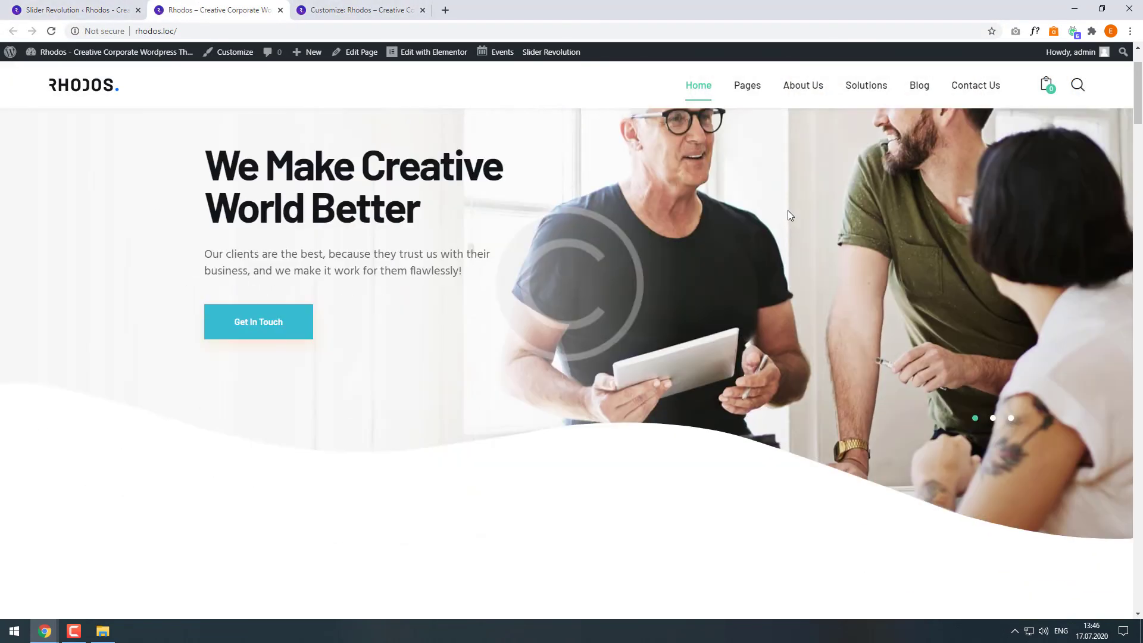